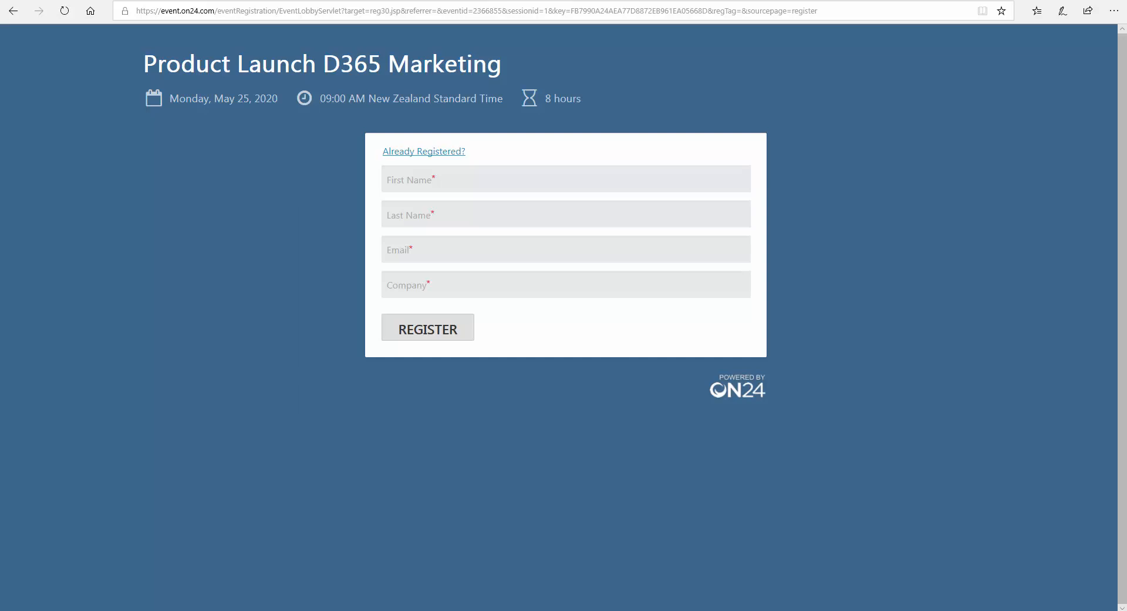
Step: Register an attendee on ON24 with their first and last name, pasted e-mail and company Magnetism Solutions
click(405, 180)
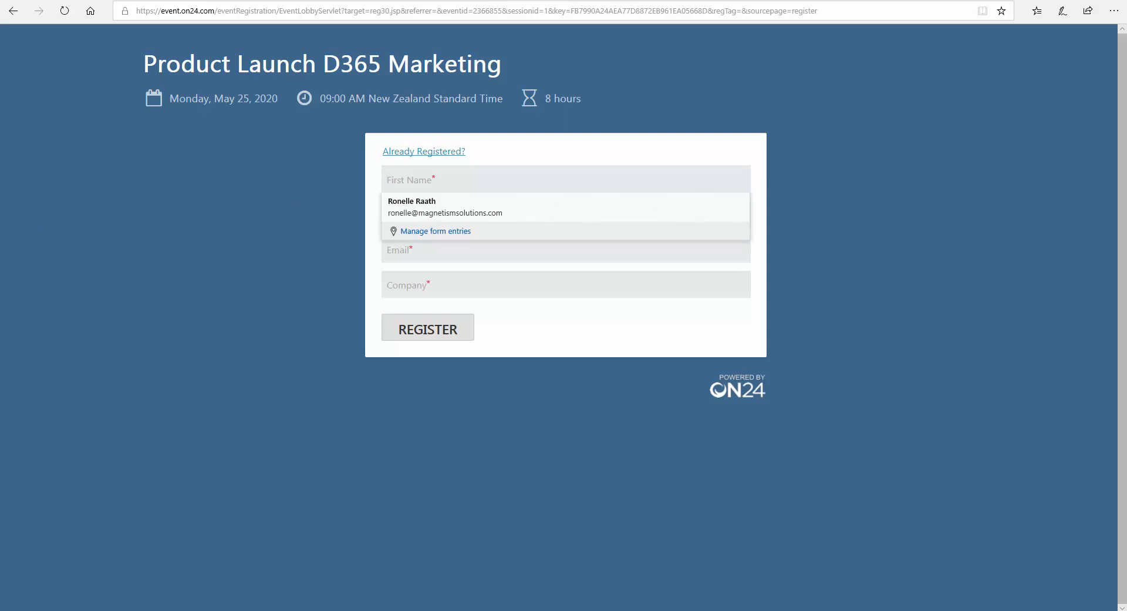
key(Tab)
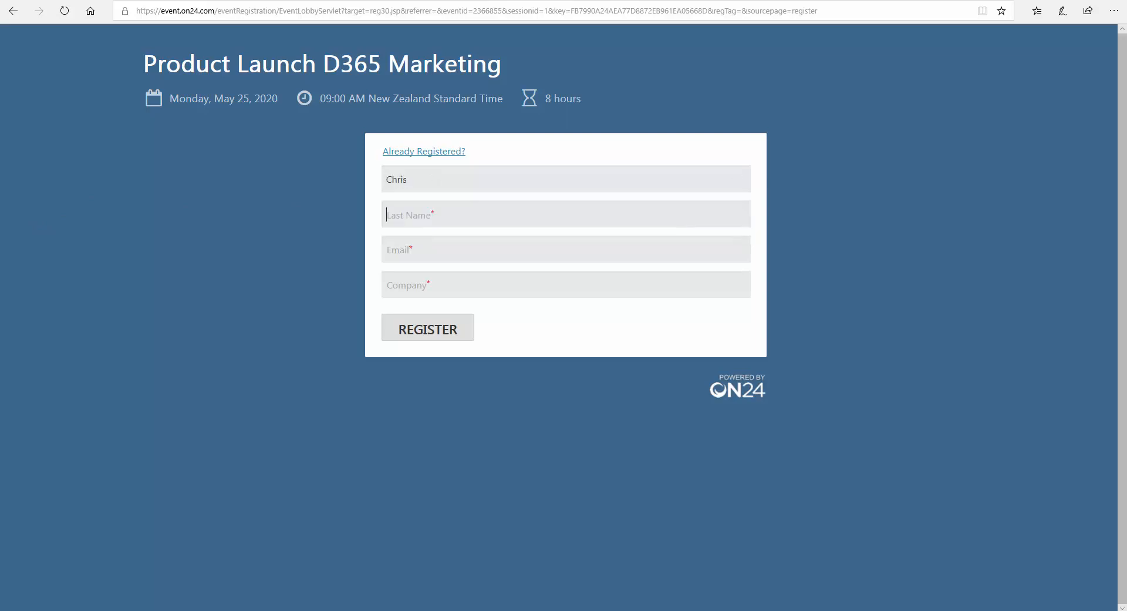
key(Tab)
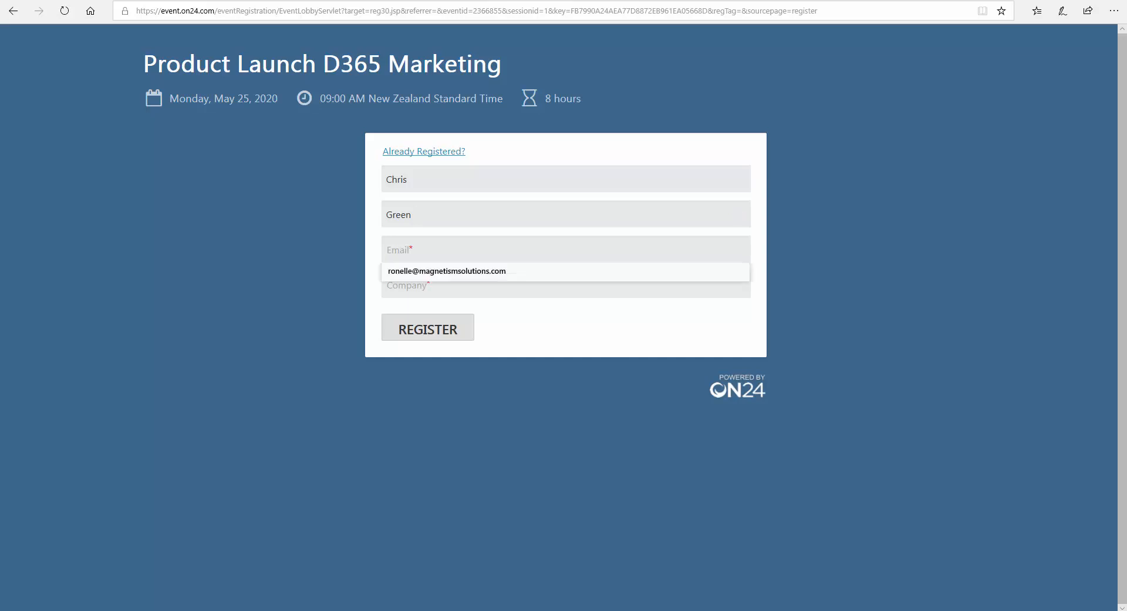
key(ctrl+v)
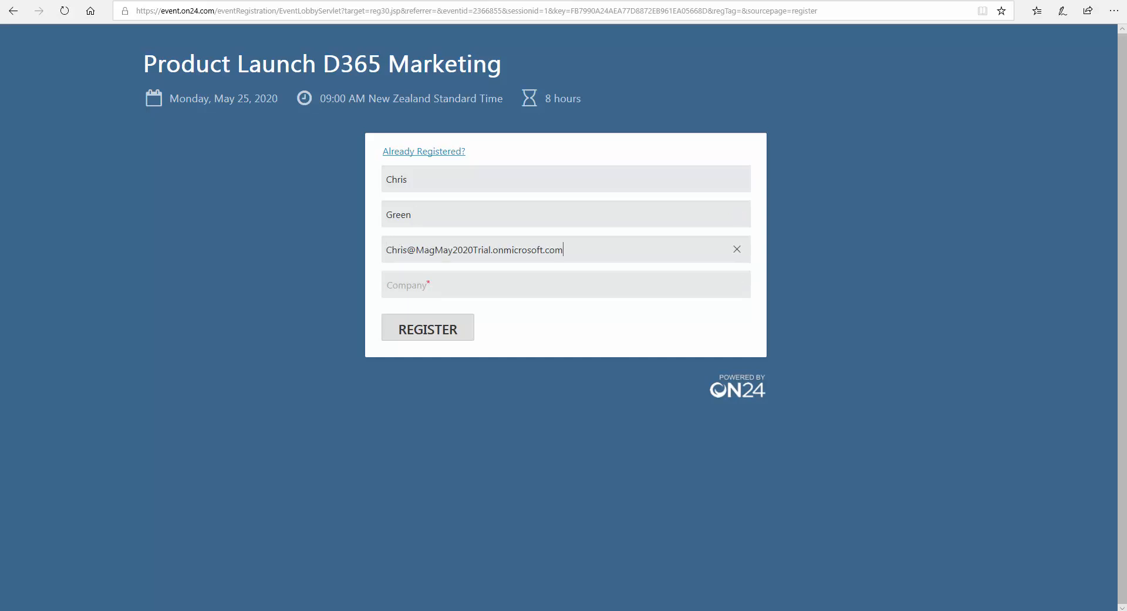
click(533, 290)
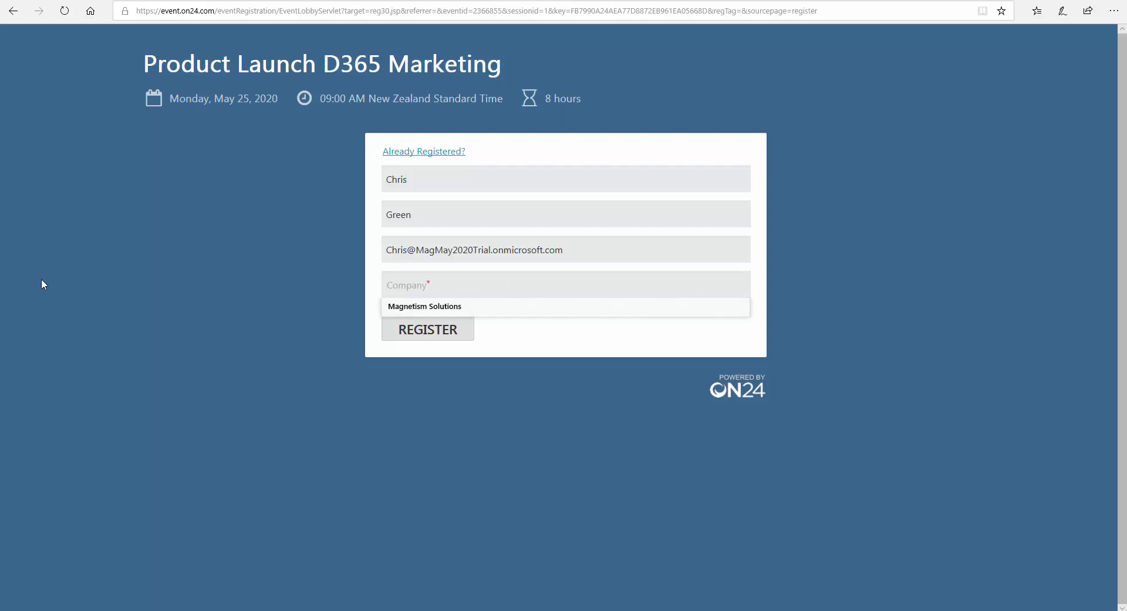
click(440, 307)
click(433, 340)
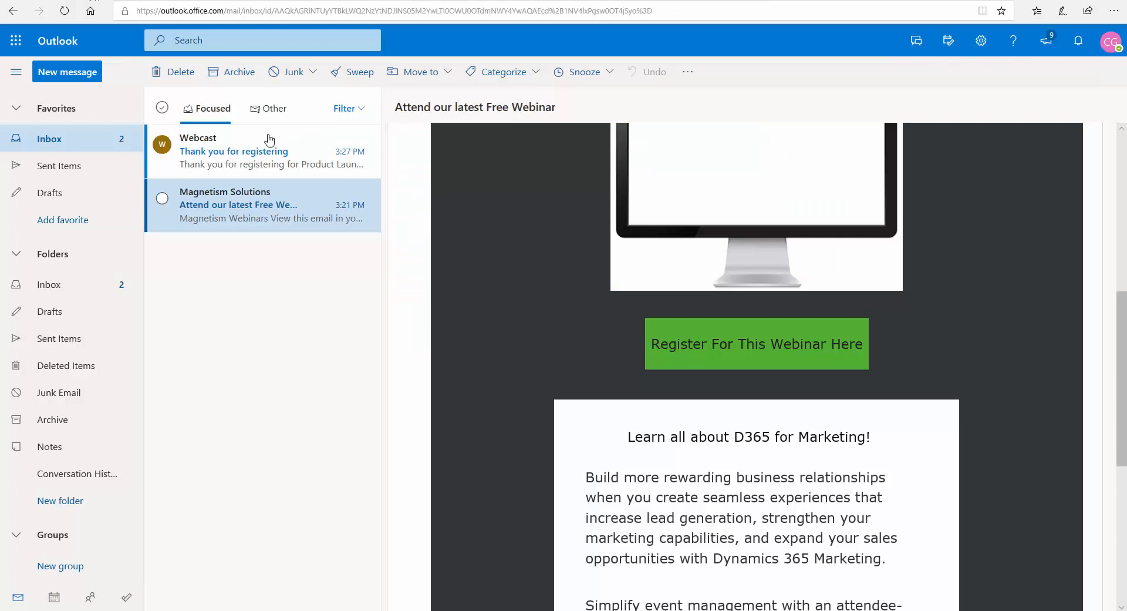
Step: Open the Webcast 'Thank you for registering' email and show its blocked content
click(290, 171)
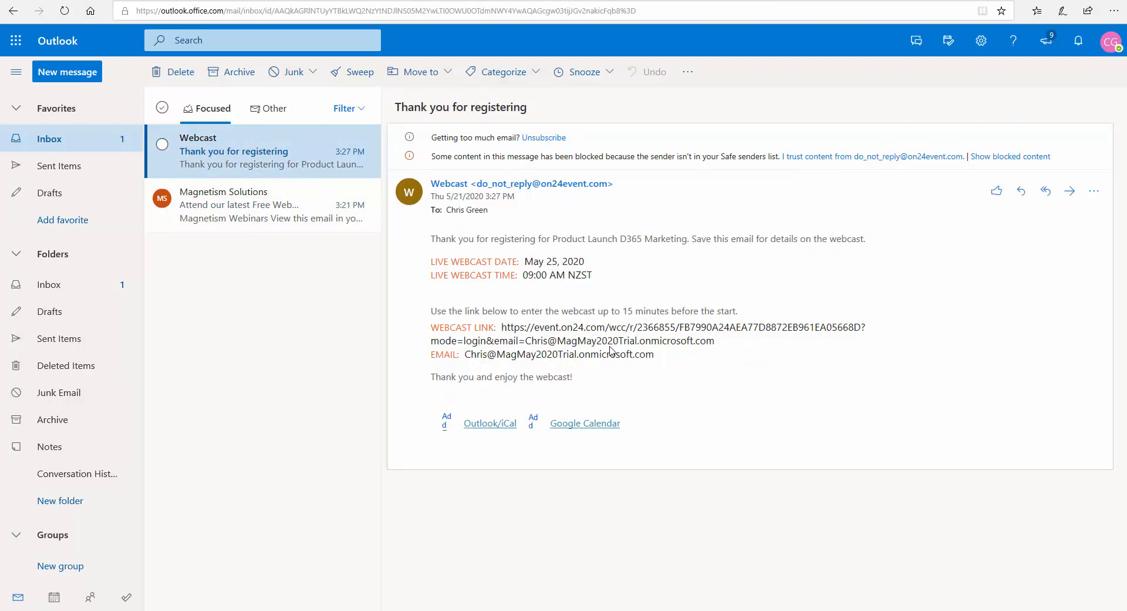
click(998, 157)
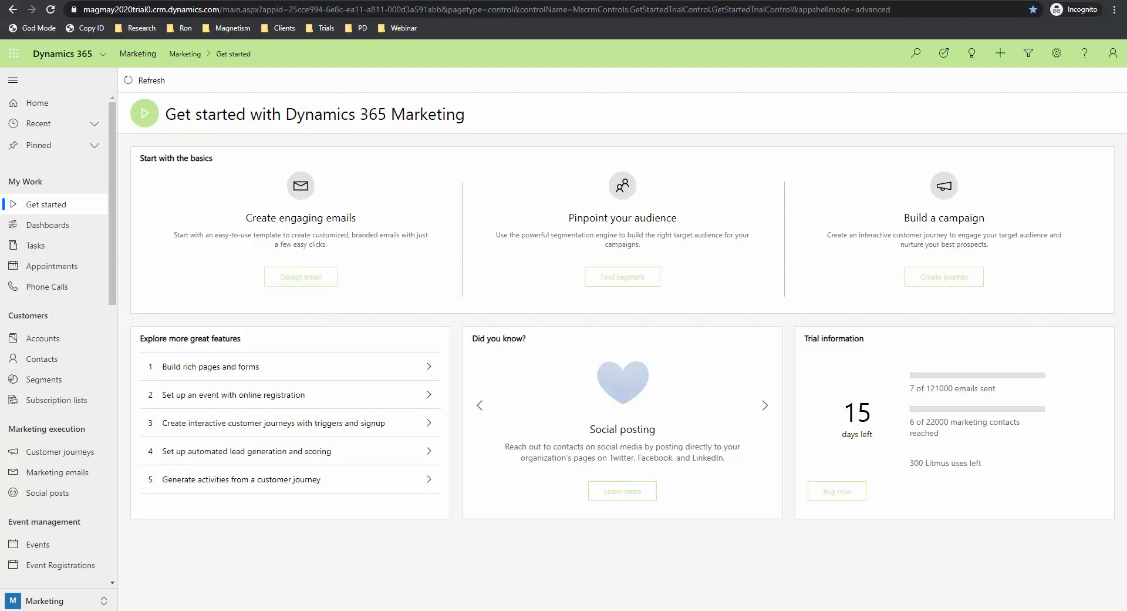
Step: Go to Events and open the Product Launch D365 Marketing event record
click(51, 545)
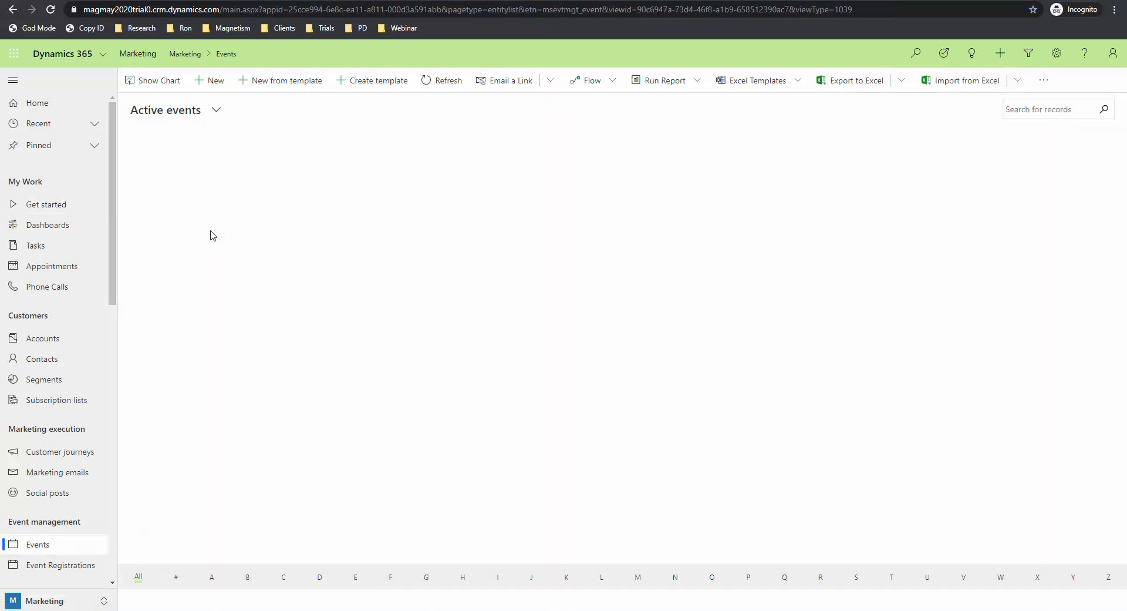
scroll(212, 235, down, 3)
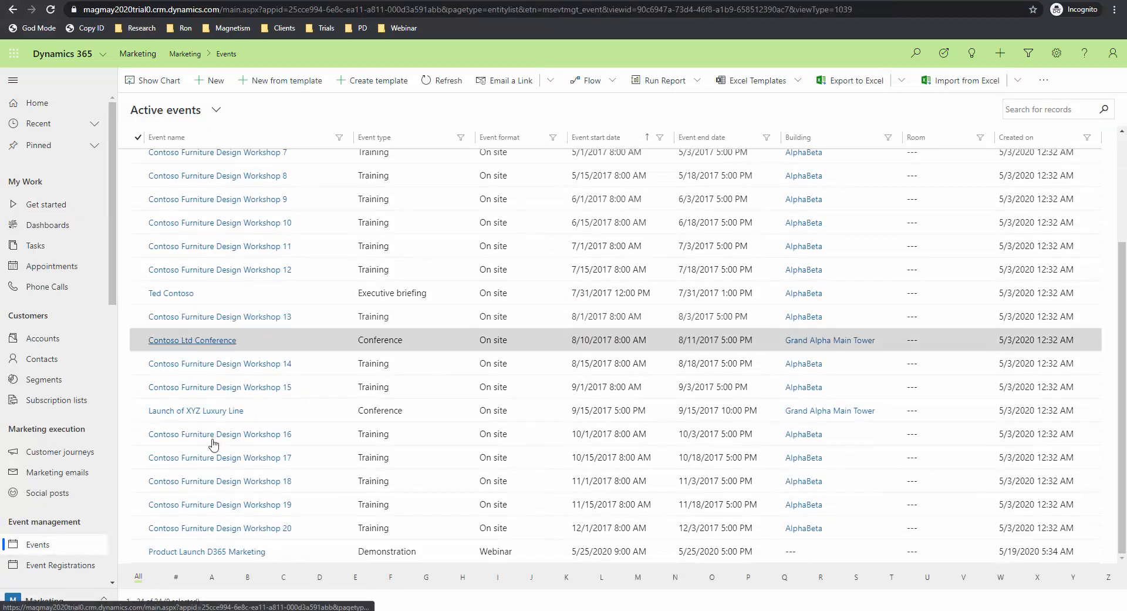
click(224, 551)
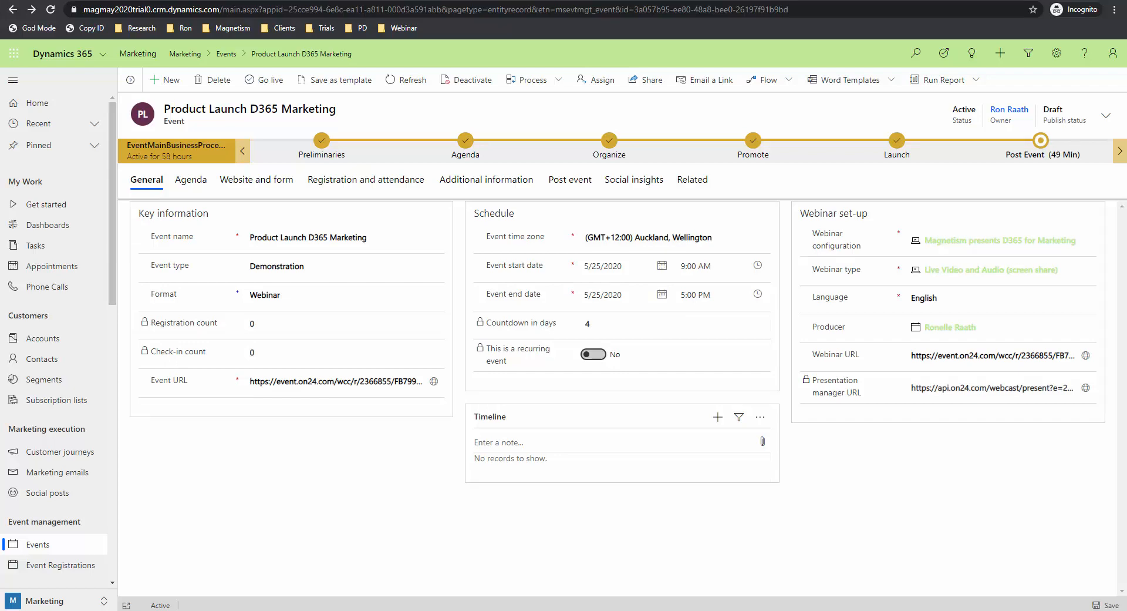
Step: Check each process stage: Preliminaries, Agenda, Organize, Promote, Launch and Post Event
click(326, 144)
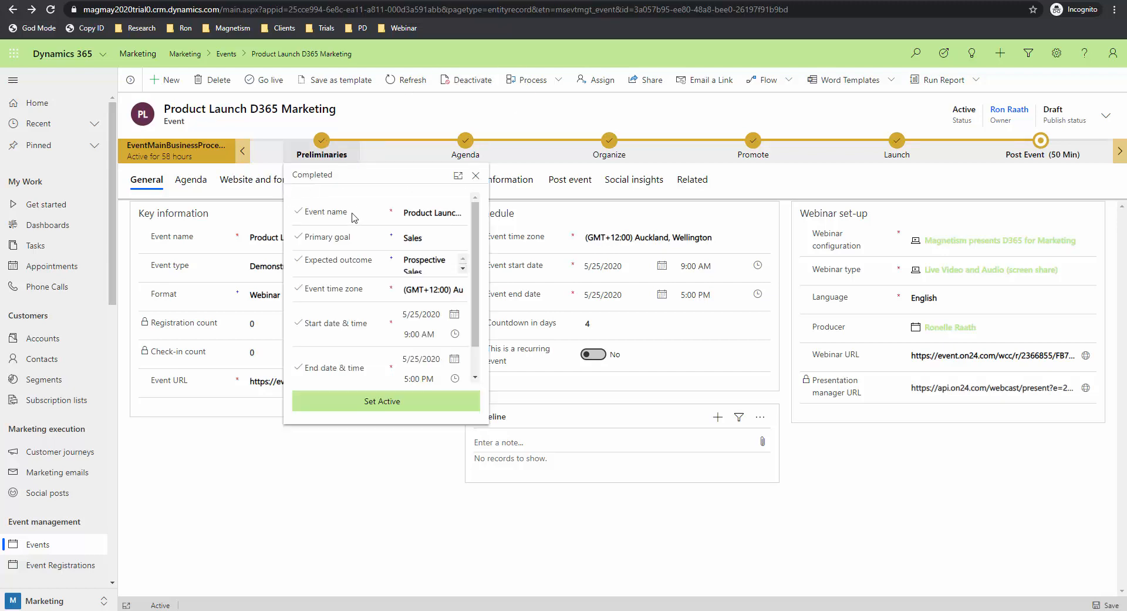
click(468, 141)
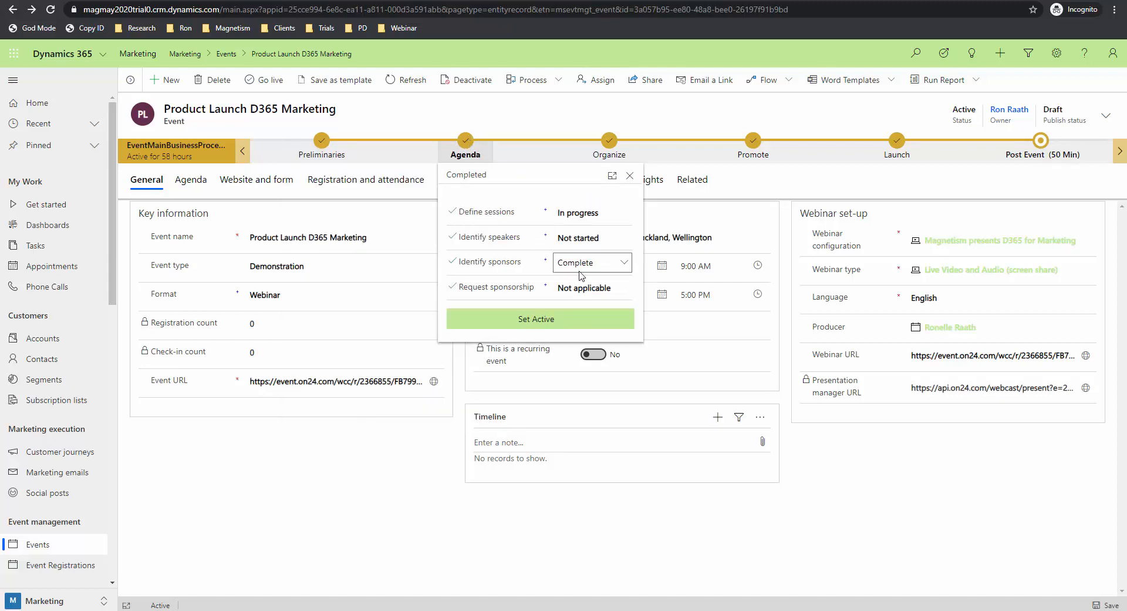
click(610, 139)
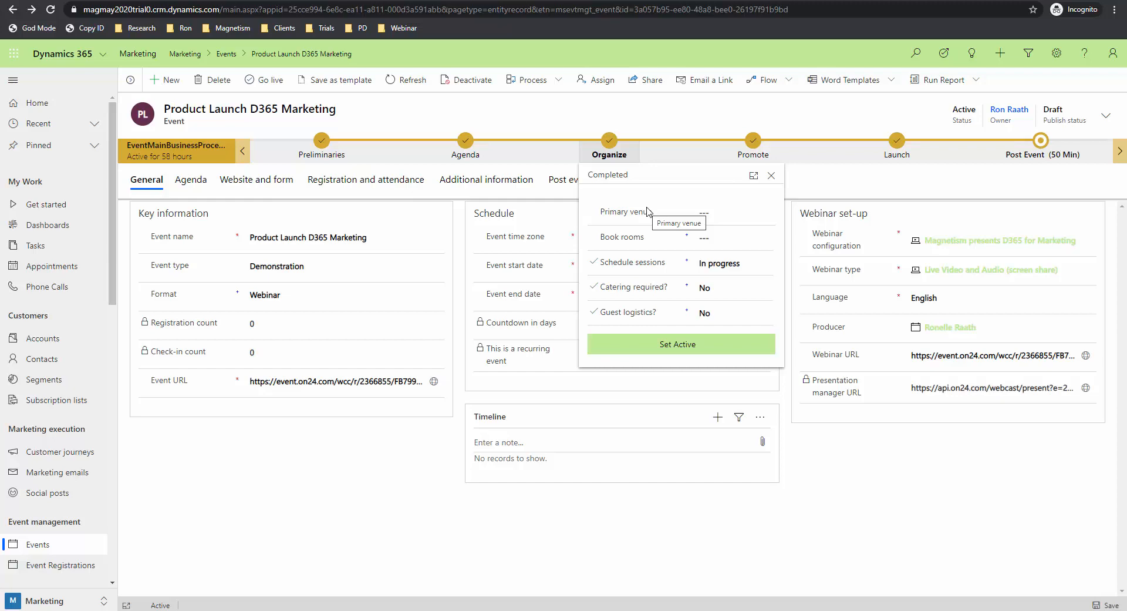
click(753, 141)
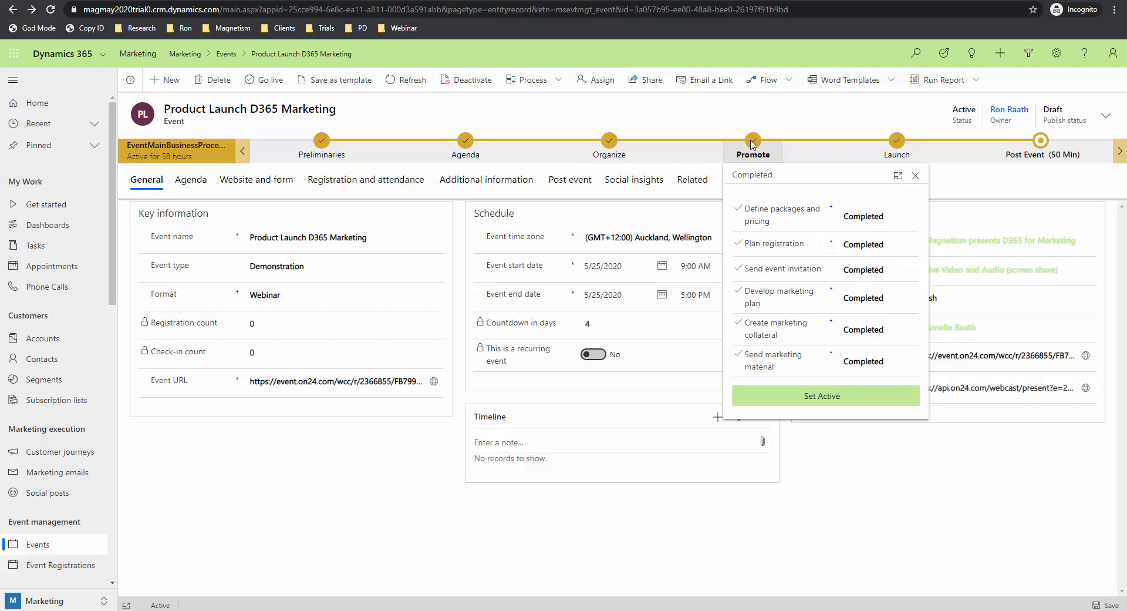
click(900, 142)
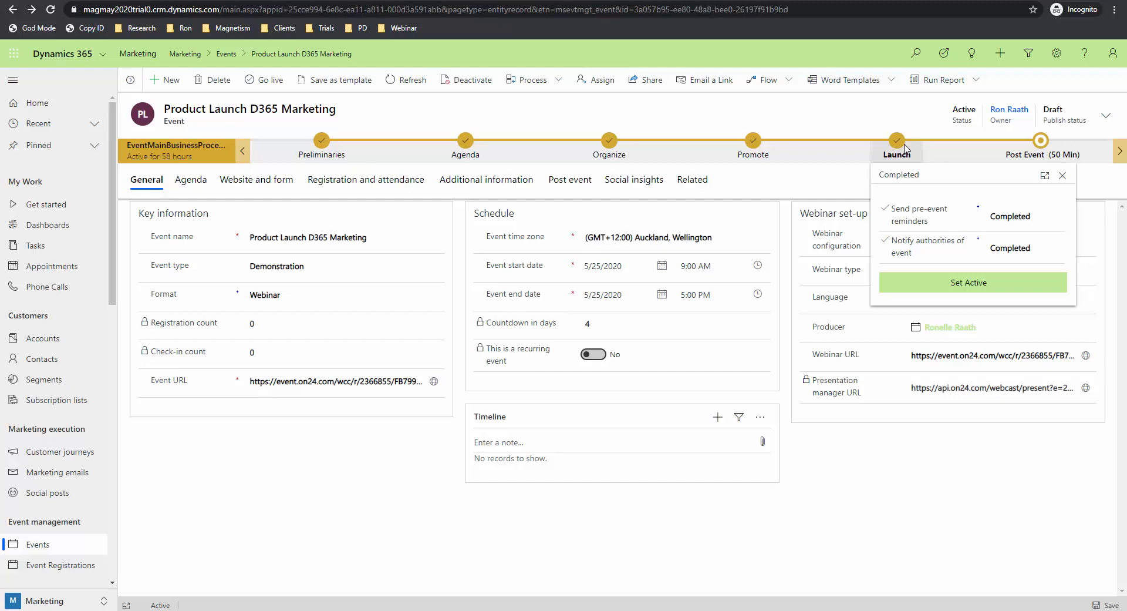
click(1041, 142)
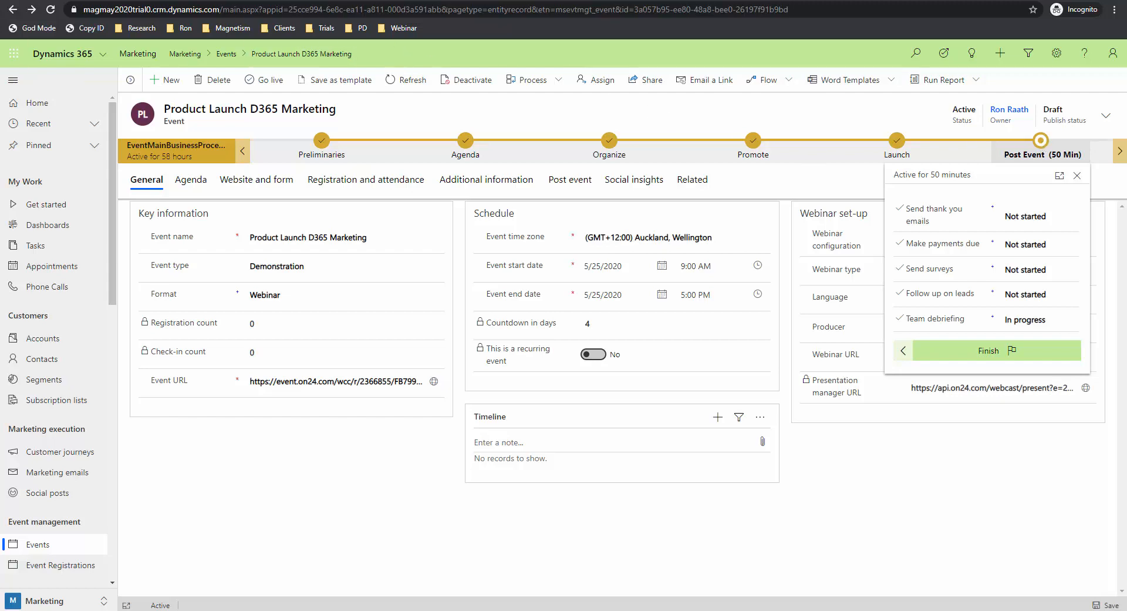
Step: Close the Post Event details and dock the Preliminaries stage details beside the form
click(972, 534)
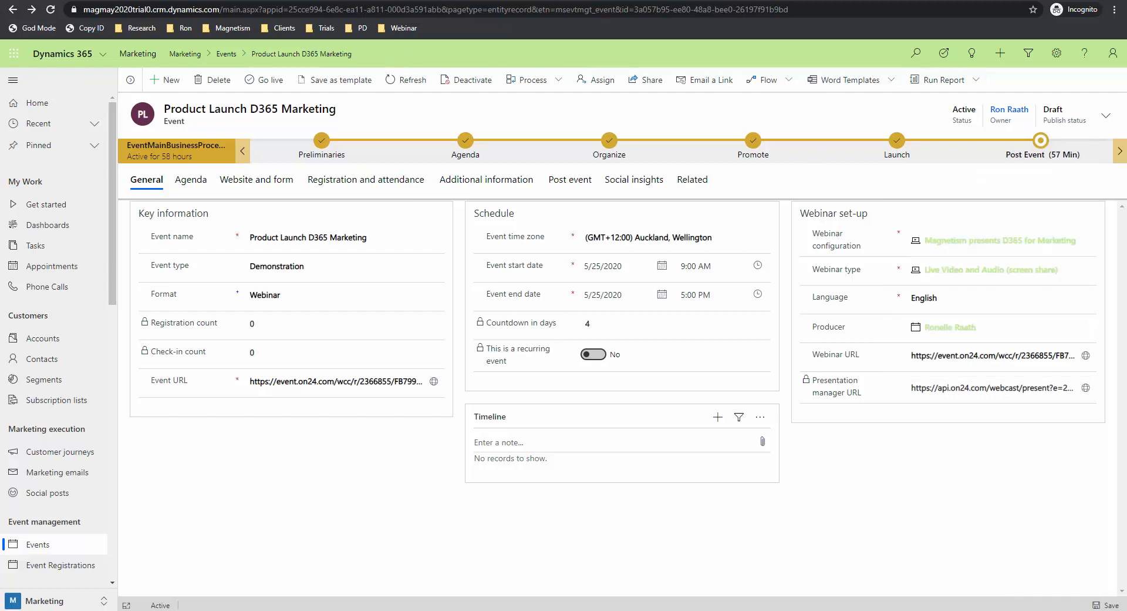
click(323, 149)
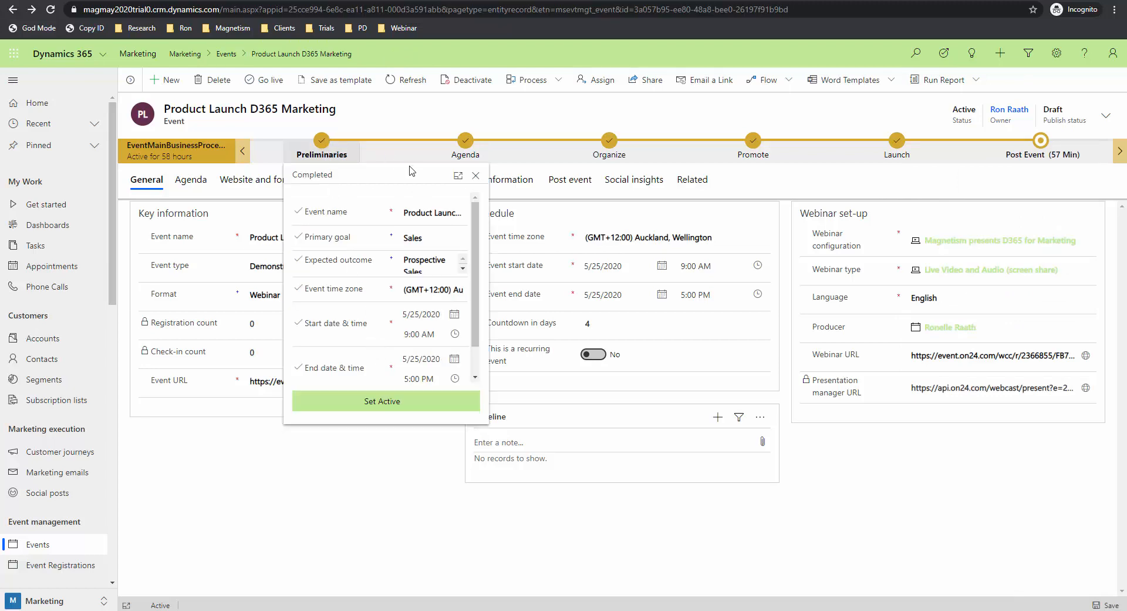
click(458, 176)
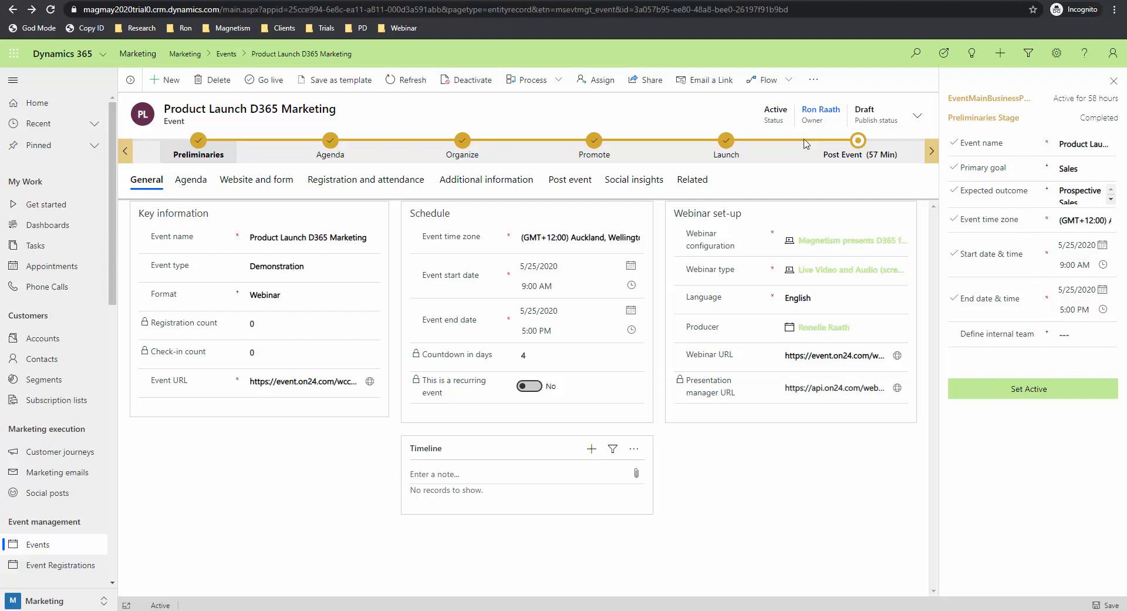
Step: Prefix the event name with 'Mag' and close the stage details panel
click(280, 237)
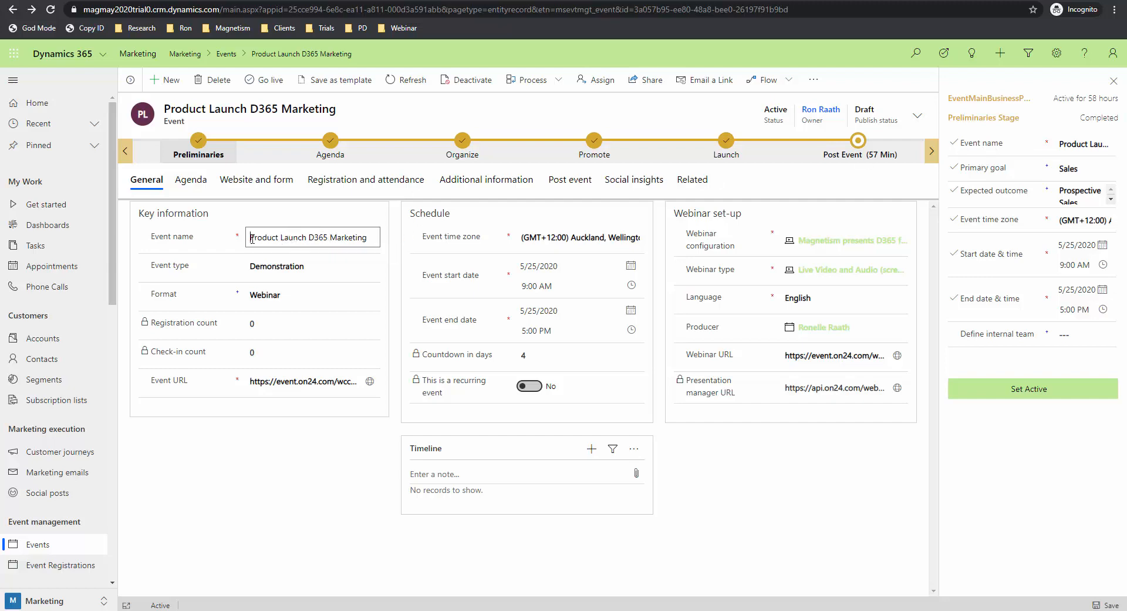
text(Mag)
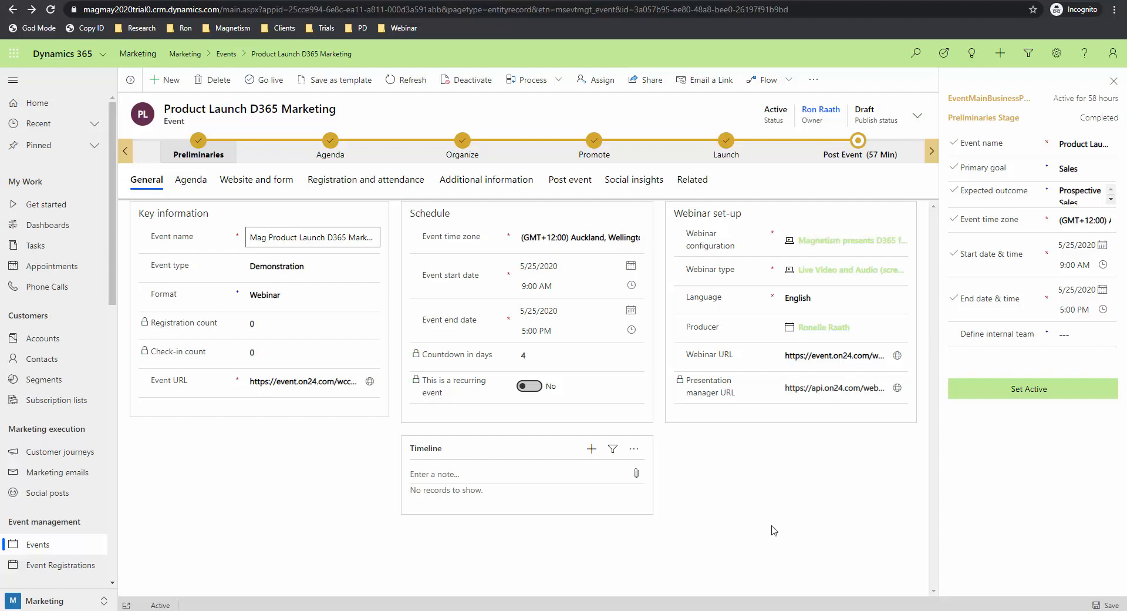
click(1082, 144)
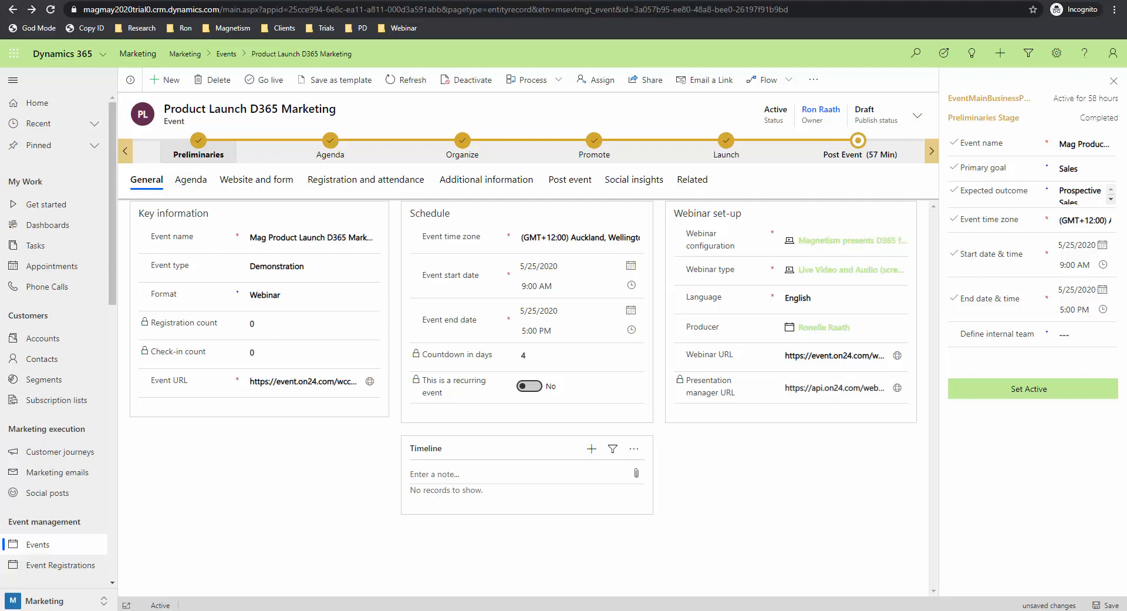
click(1114, 81)
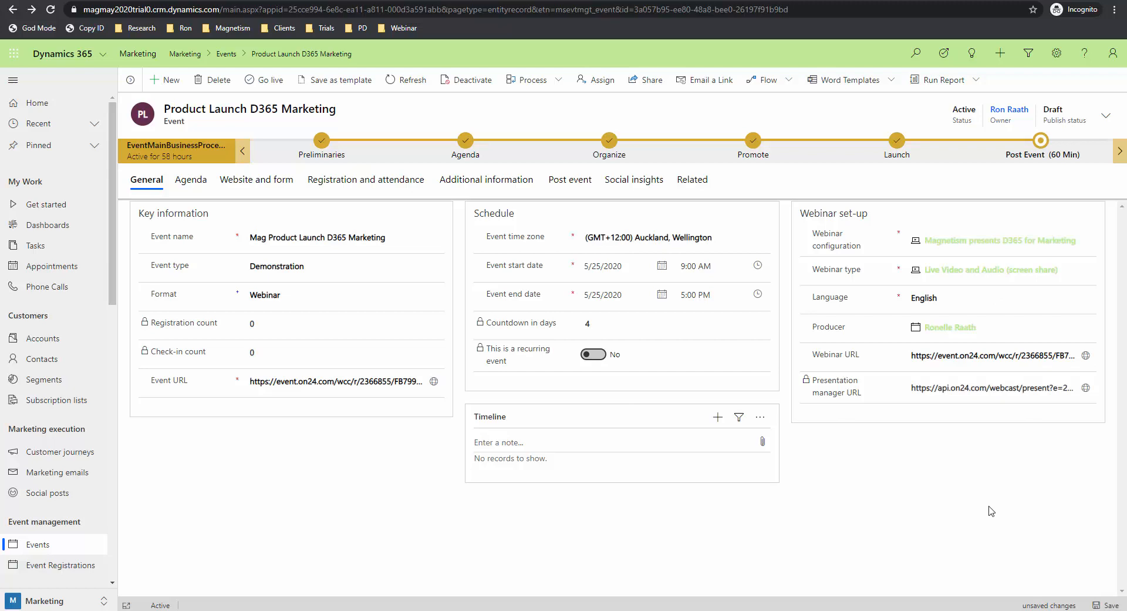
Step: Switch the format to On site and back to Webinar, then save and refresh the event
click(315, 301)
click(315, 312)
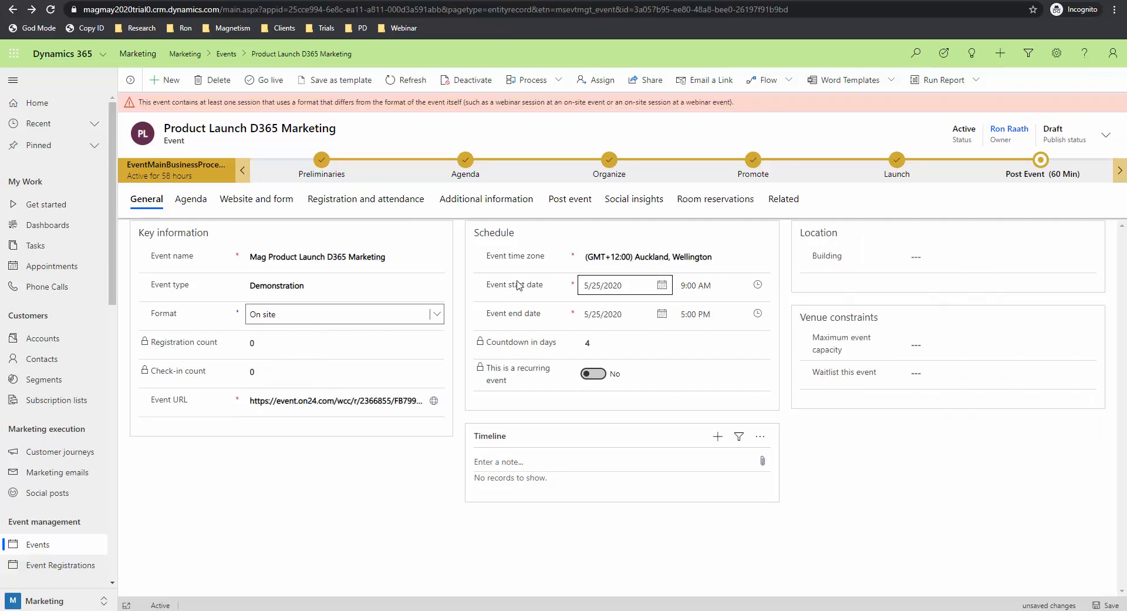
click(385, 314)
click(317, 340)
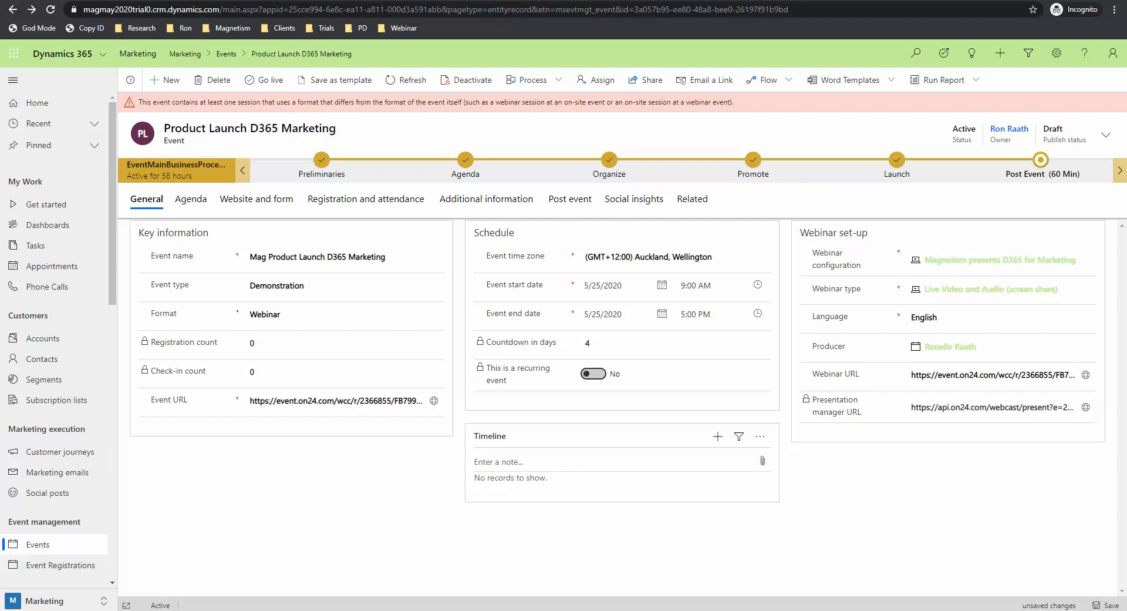
click(1111, 604)
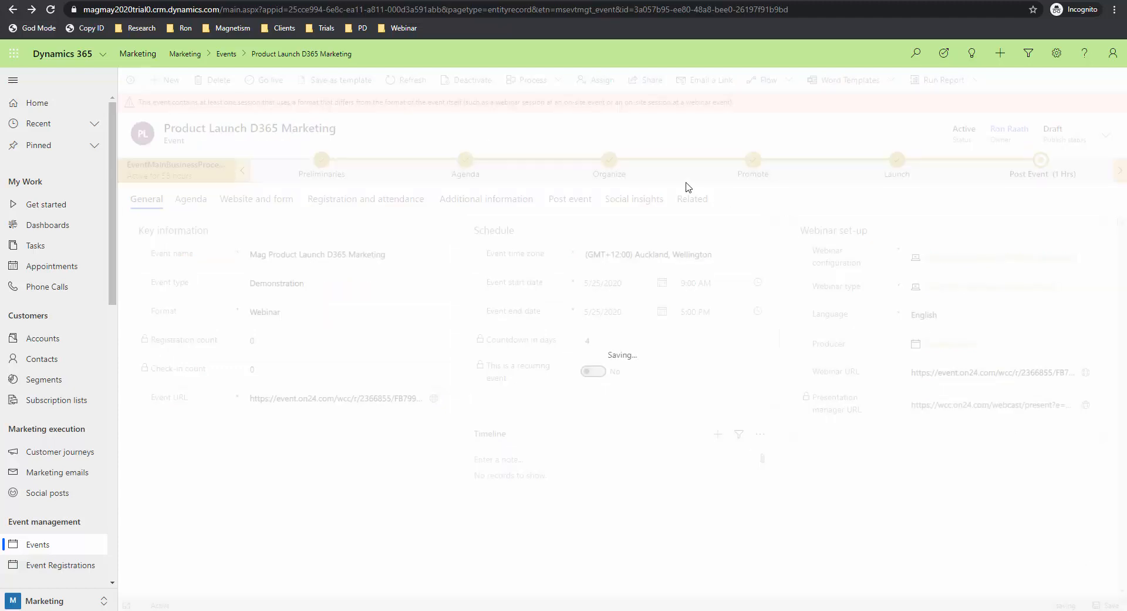
click(407, 83)
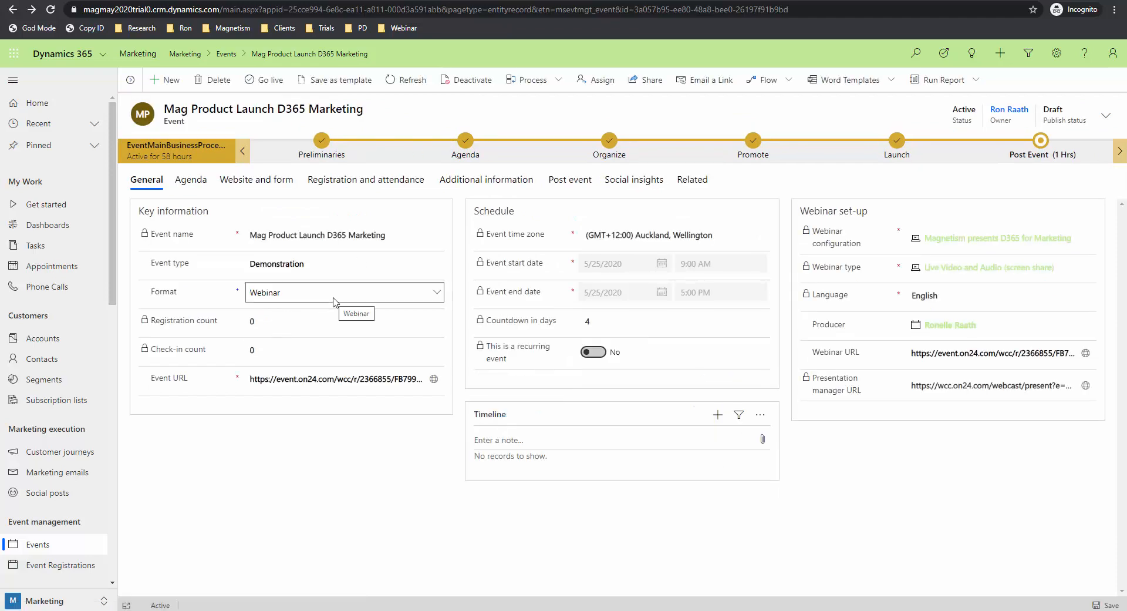
Step: Scroll through the Agenda's sessions, session tracks, speaker engagements and Gold sponsor
click(189, 180)
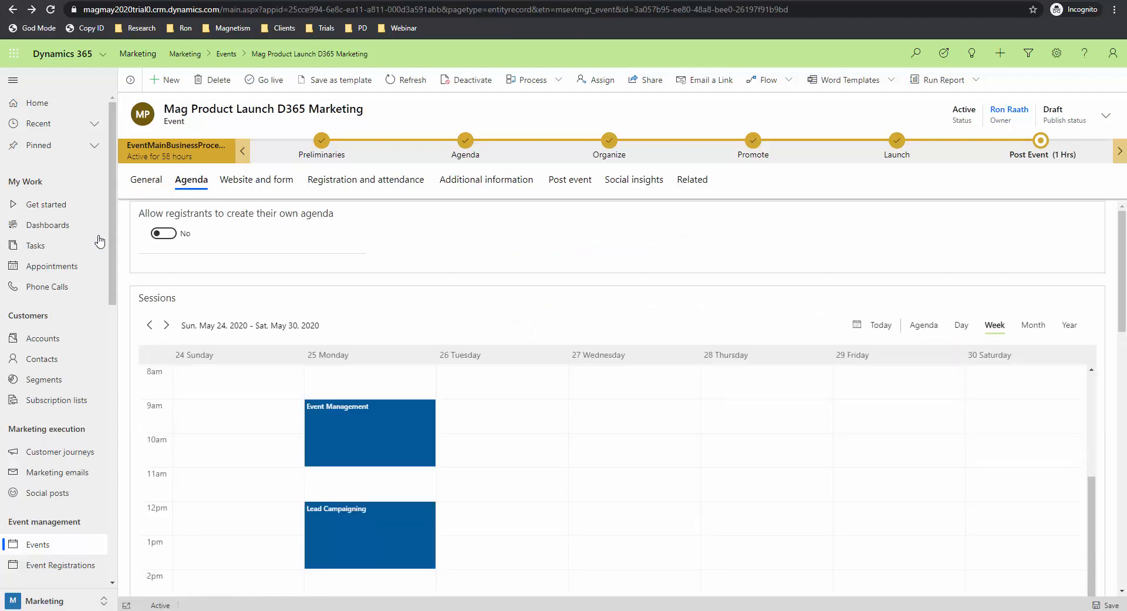
scroll(125, 258, down, 1)
scroll(125, 258, down, 1)
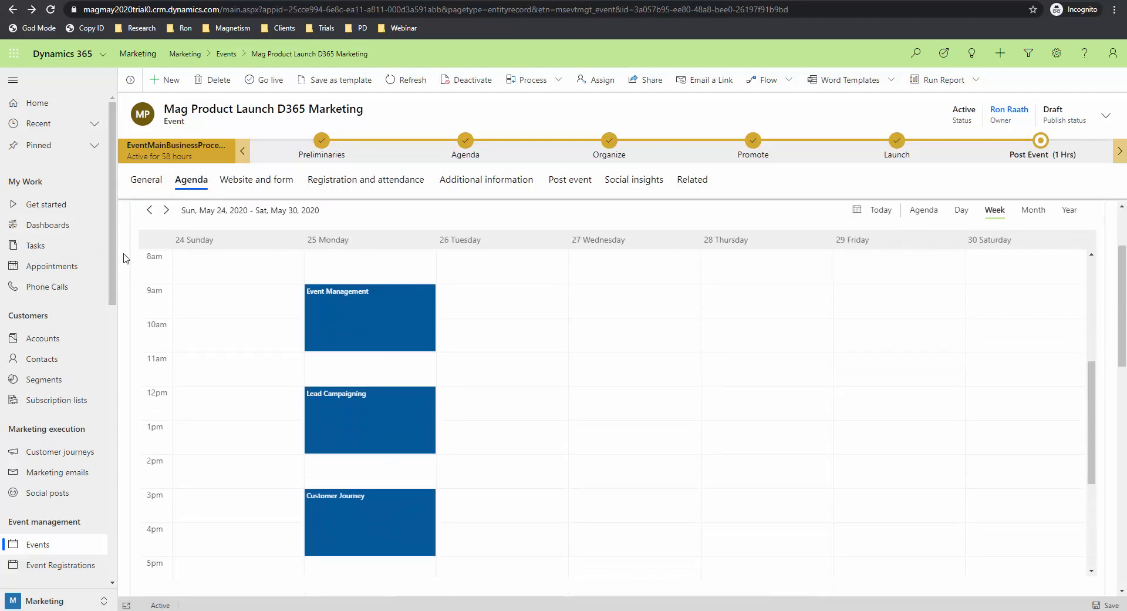
scroll(125, 331, down, 1)
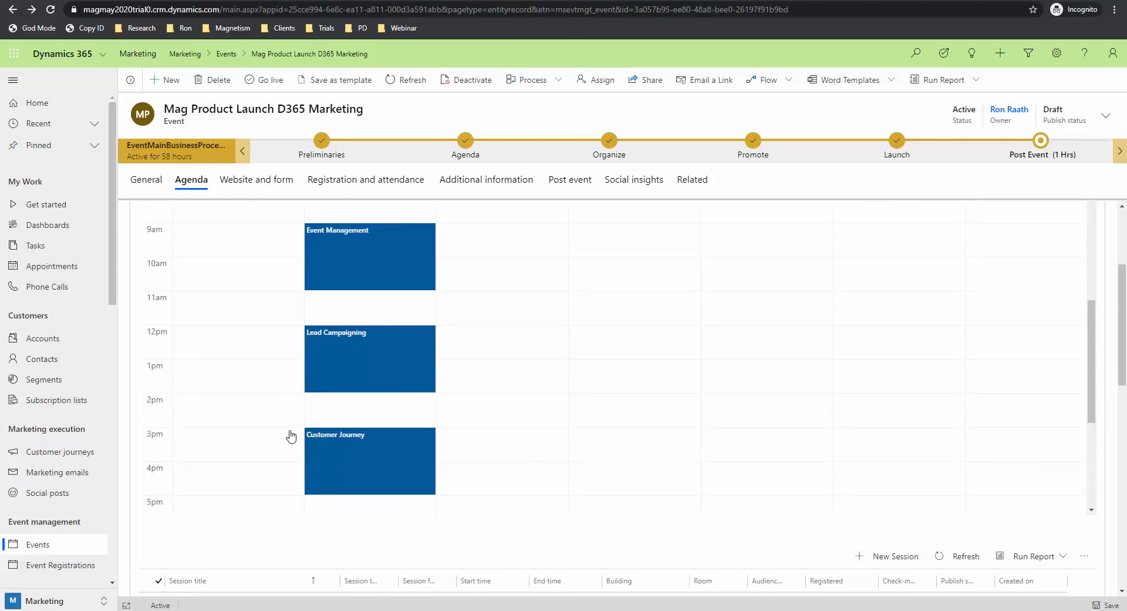
scroll(125, 410, down, 2)
scroll(125, 409, down, 2)
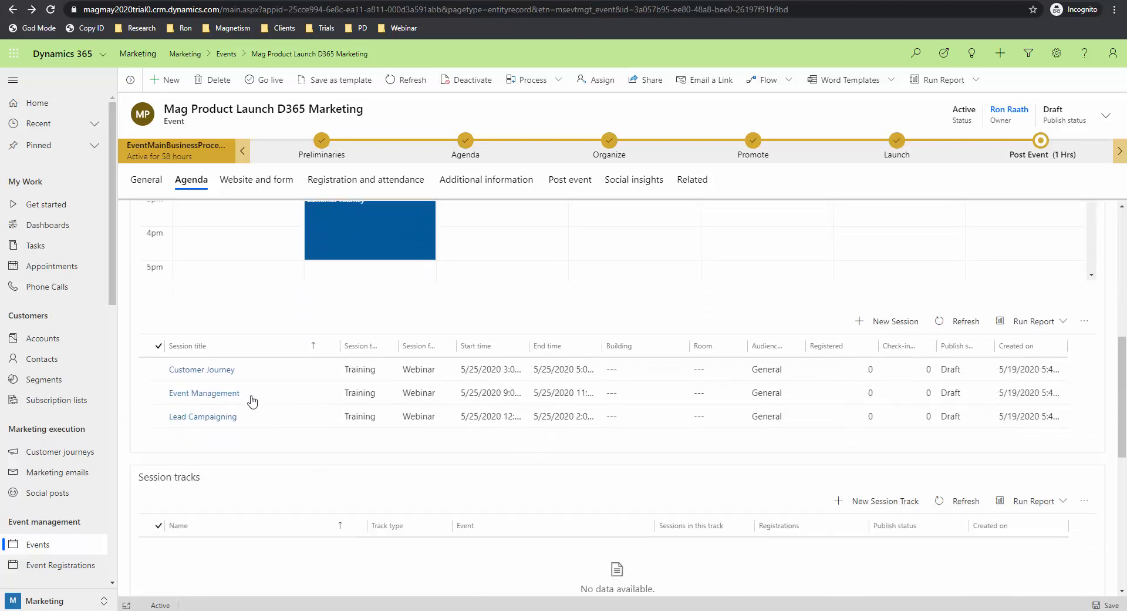
scroll(128, 450, down, 5)
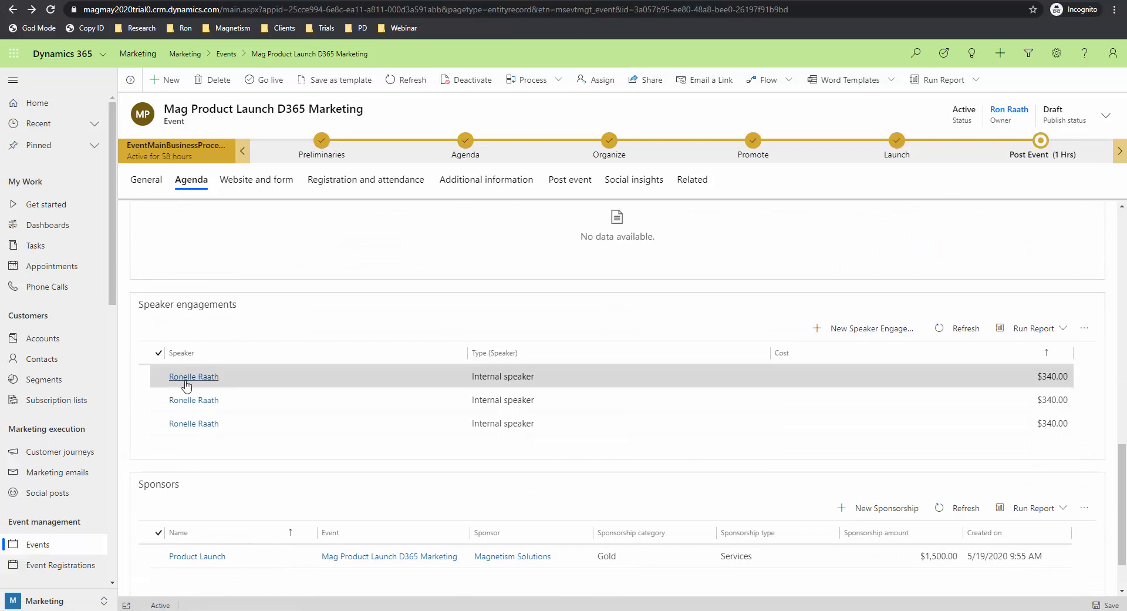
scroll(128, 465, down, 1)
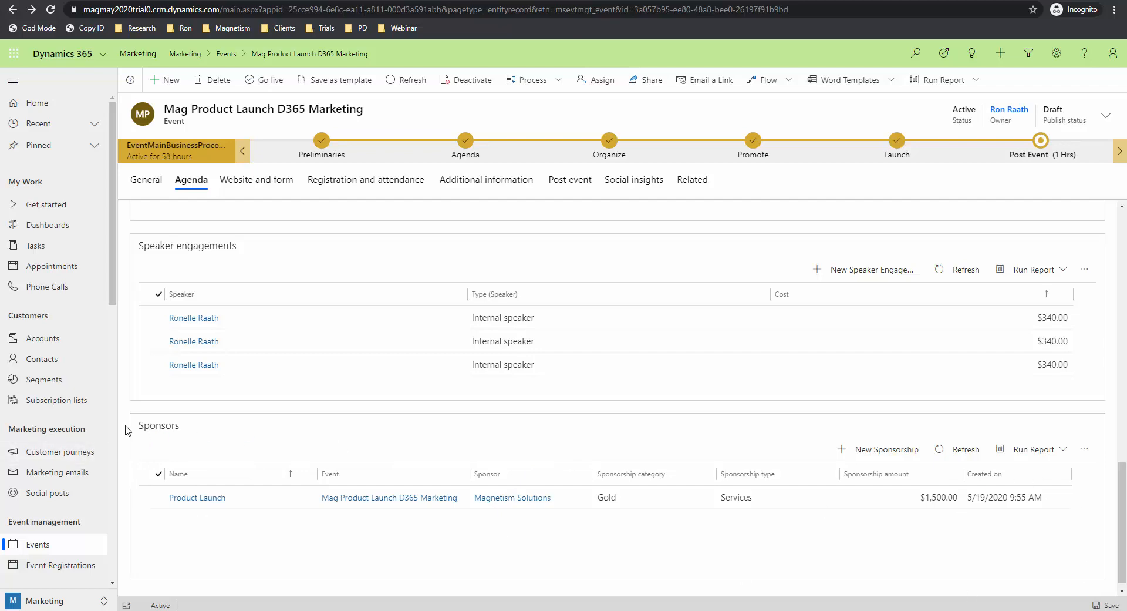
scroll(125, 430, up, 10)
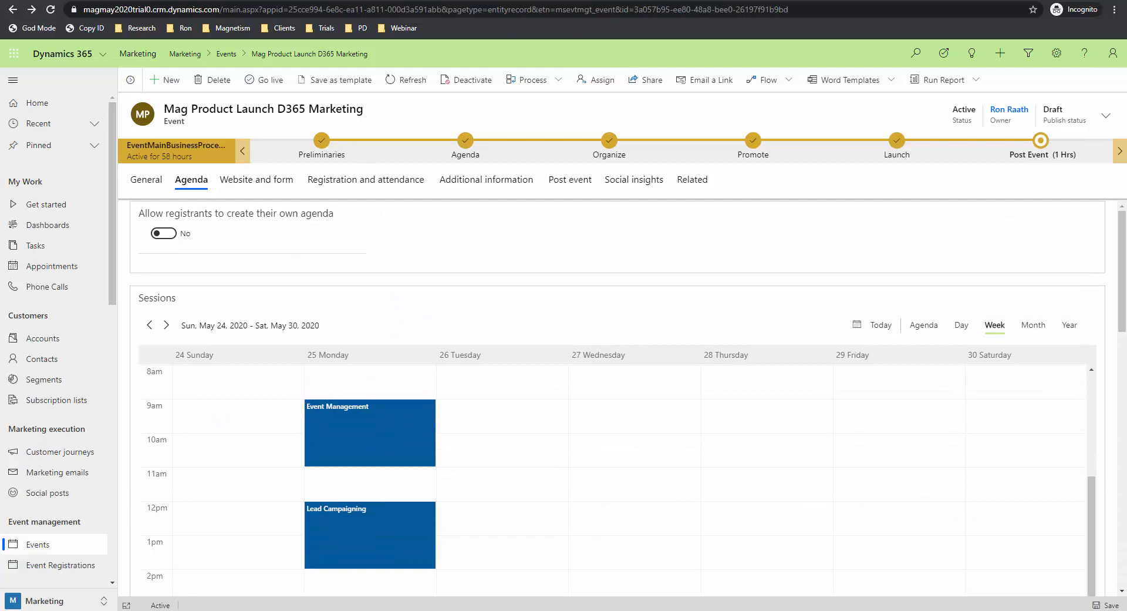
Step: Show the Website and form tab with registrations stopping 5/25/2020 7:30 AM
click(250, 181)
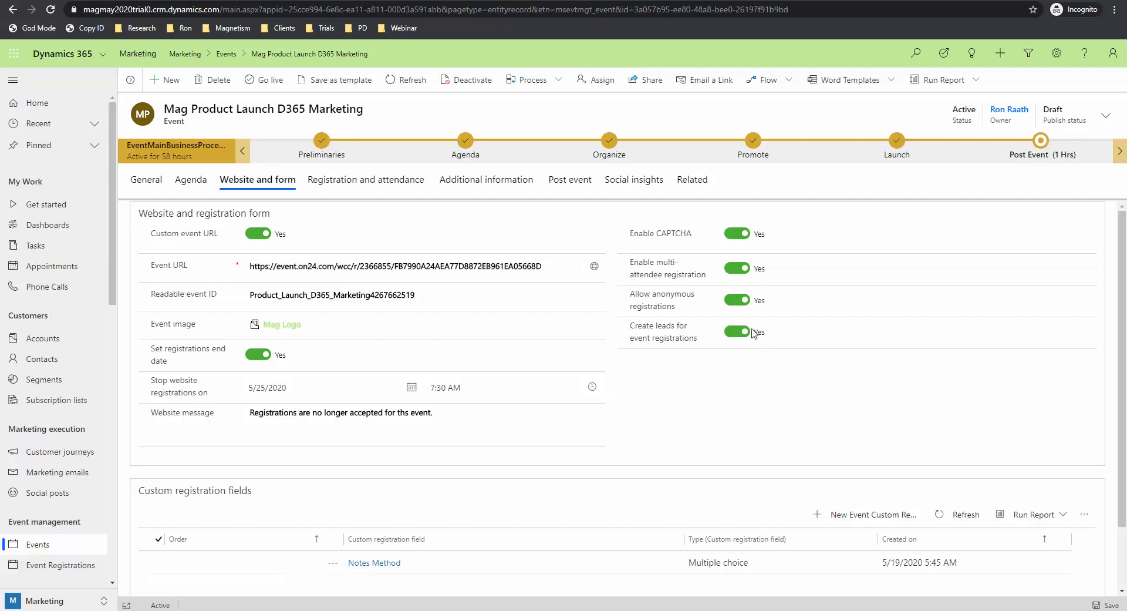
Step: Scroll through registrations, check-ins and cancellations, then show Additional information
click(378, 182)
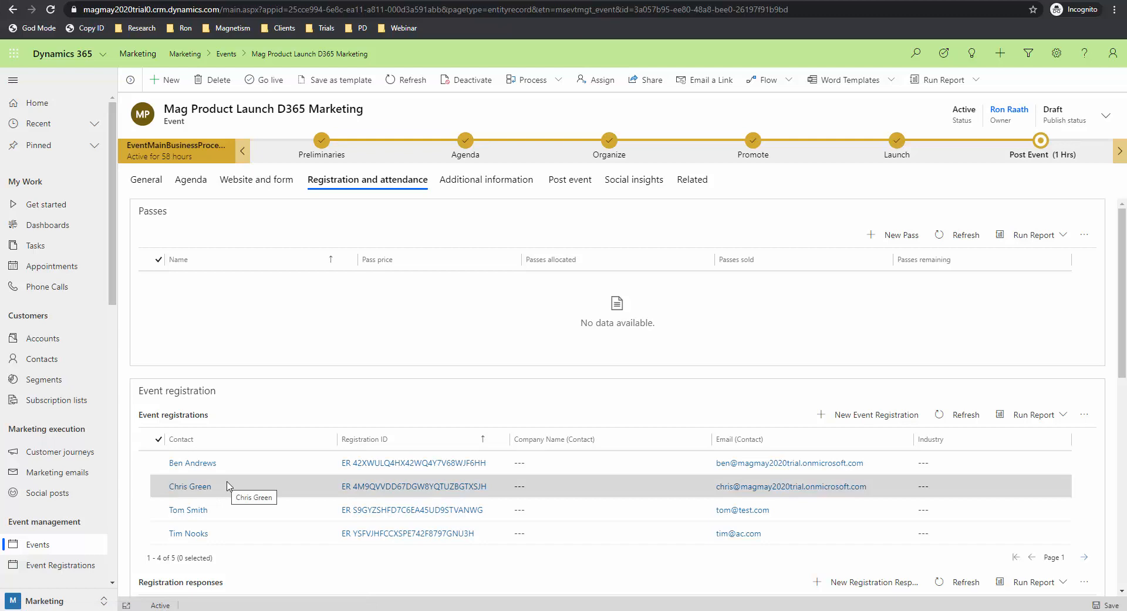
scroll(135, 469, down, 3)
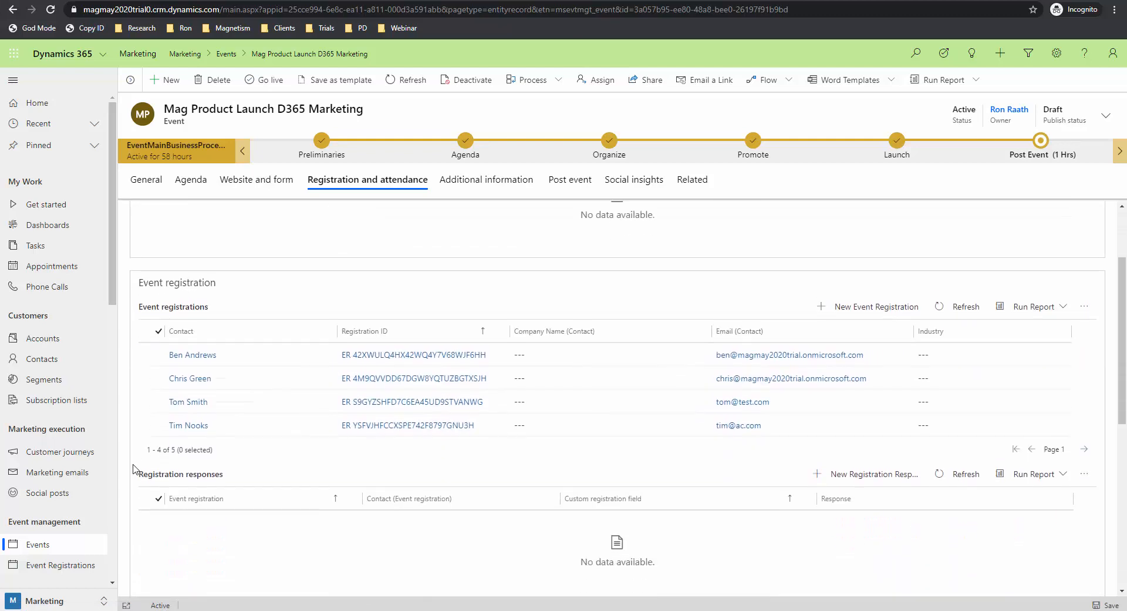
scroll(189, 430, down, 4)
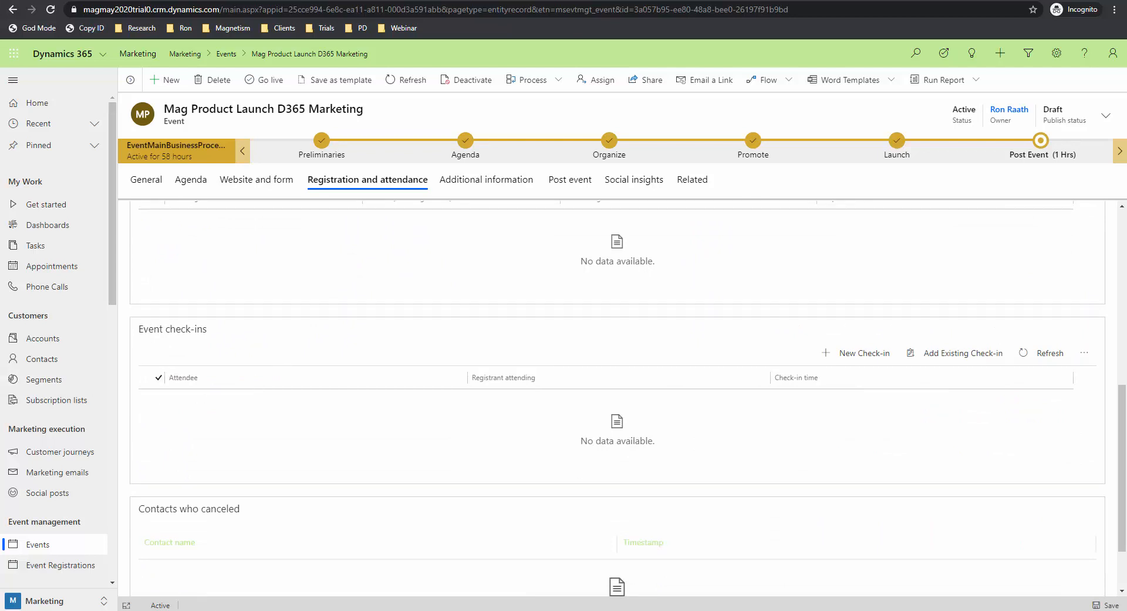
scroll(219, 408, down, 2)
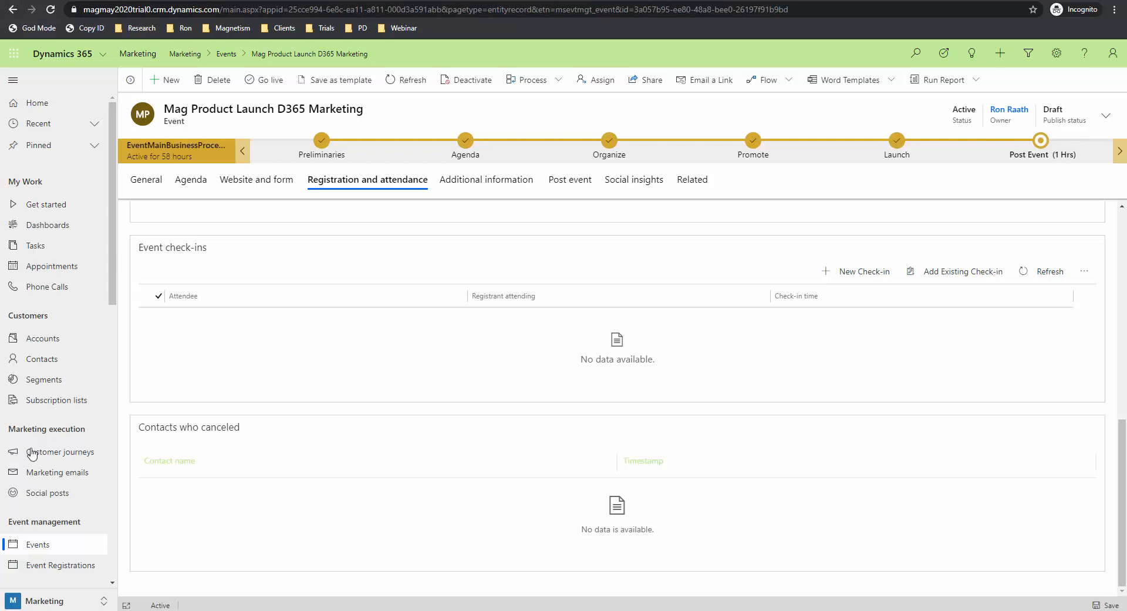
scroll(136, 416, up, 10)
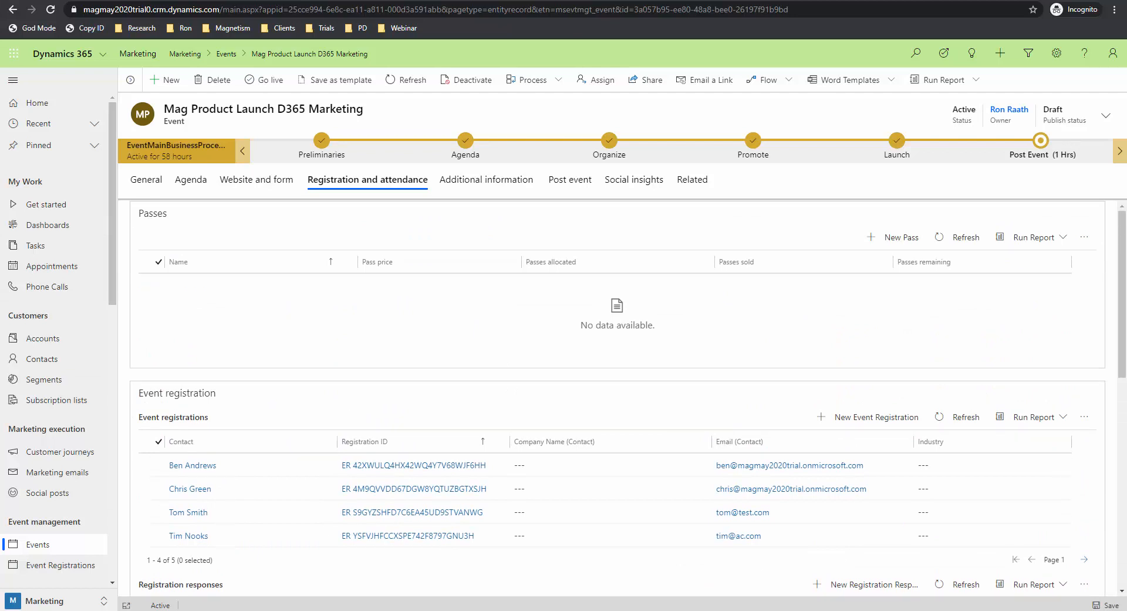
click(502, 181)
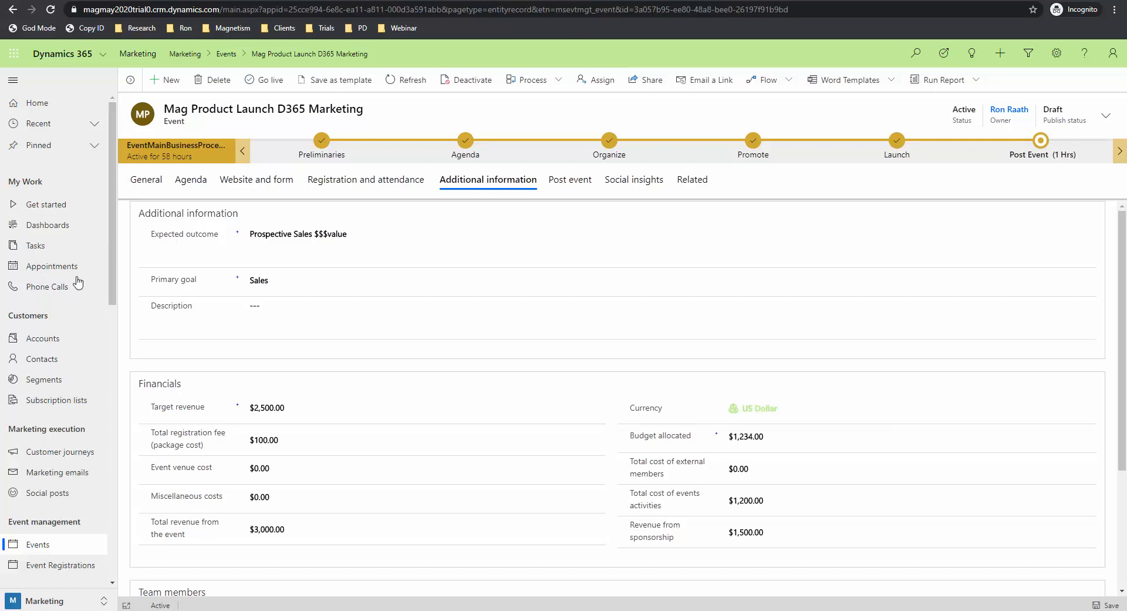
Step: Scroll the Additional information financials, then show the empty Post event surveys and responses
scroll(171, 311, down, 1)
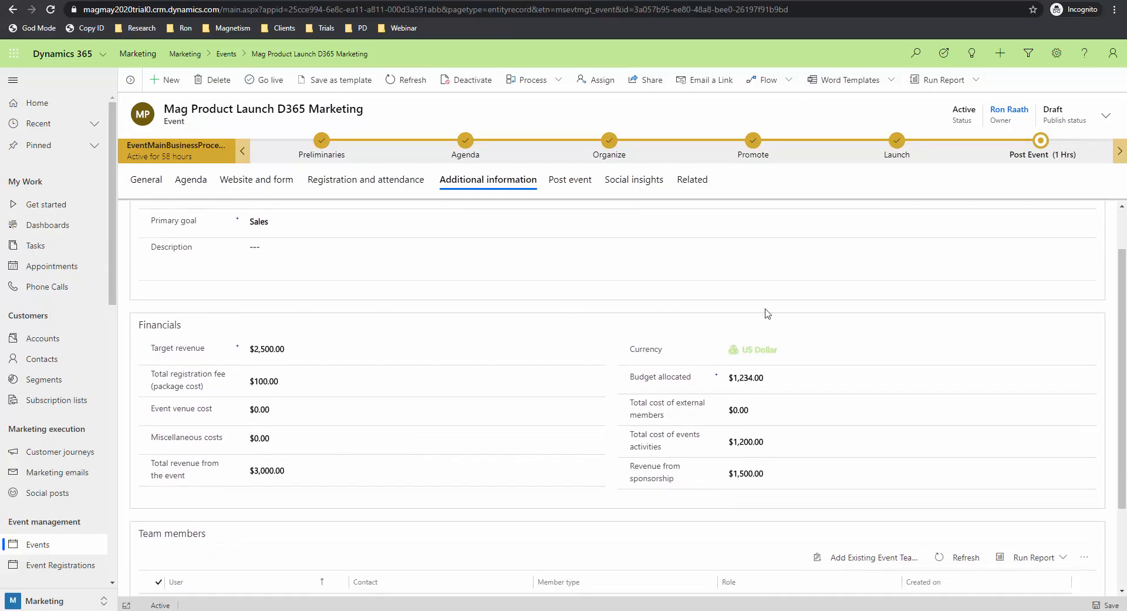
scroll(258, 411, down, 2)
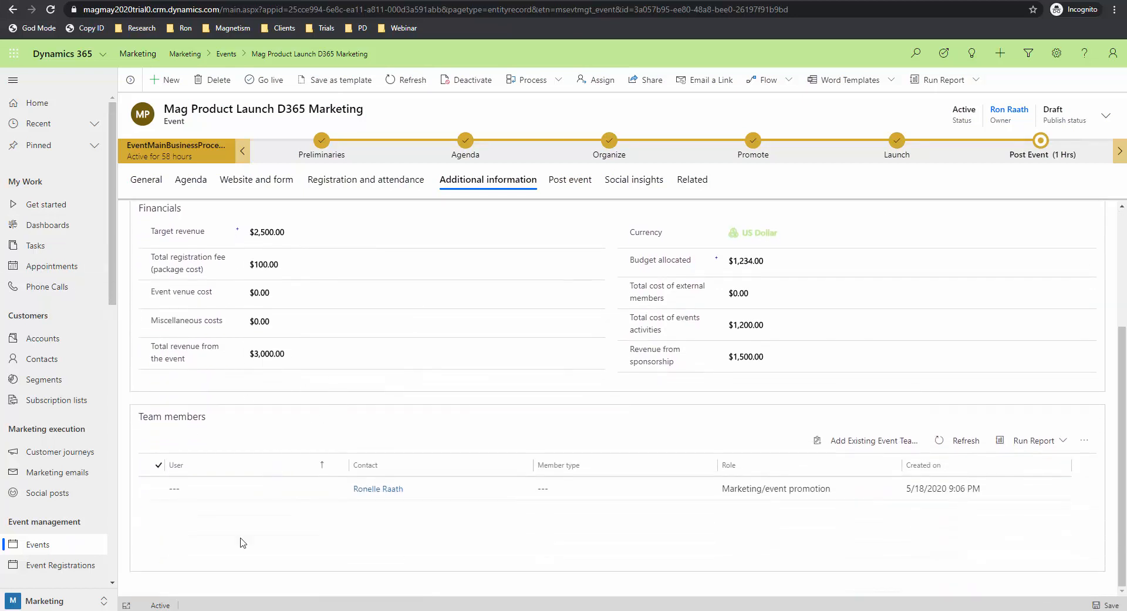
scroll(269, 440, up, 3)
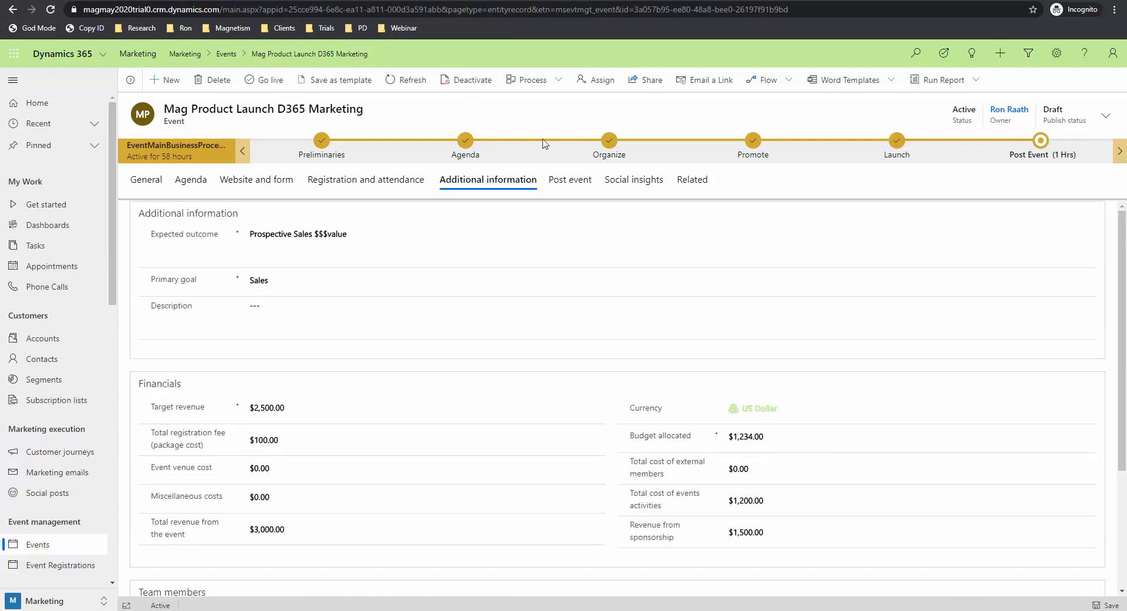
click(574, 182)
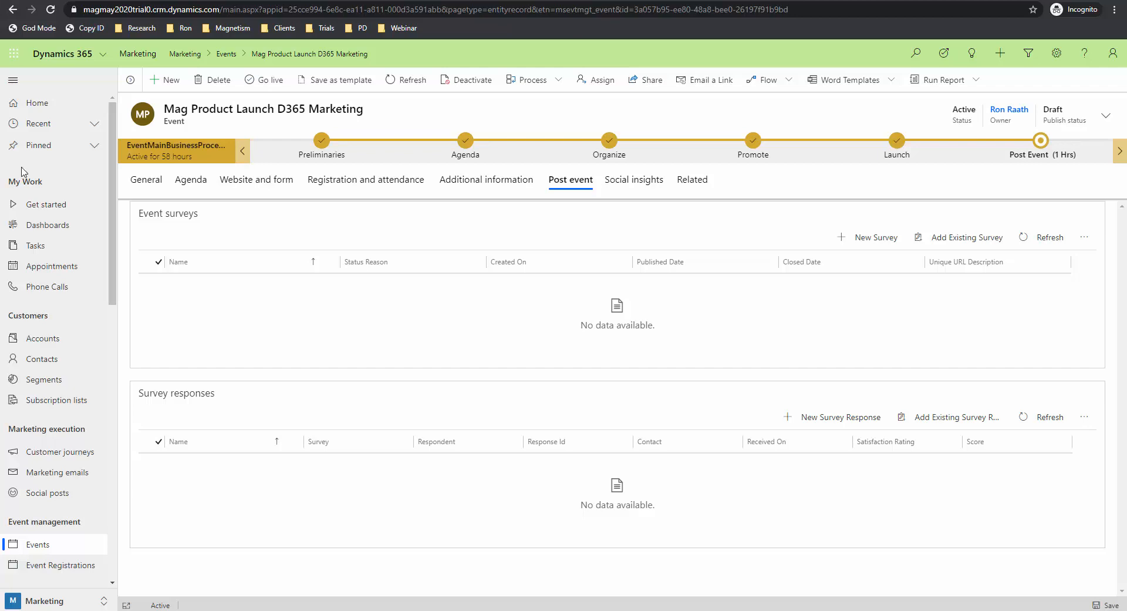
Step: Review the event's four related leads, then view its registrations and attendance
click(708, 185)
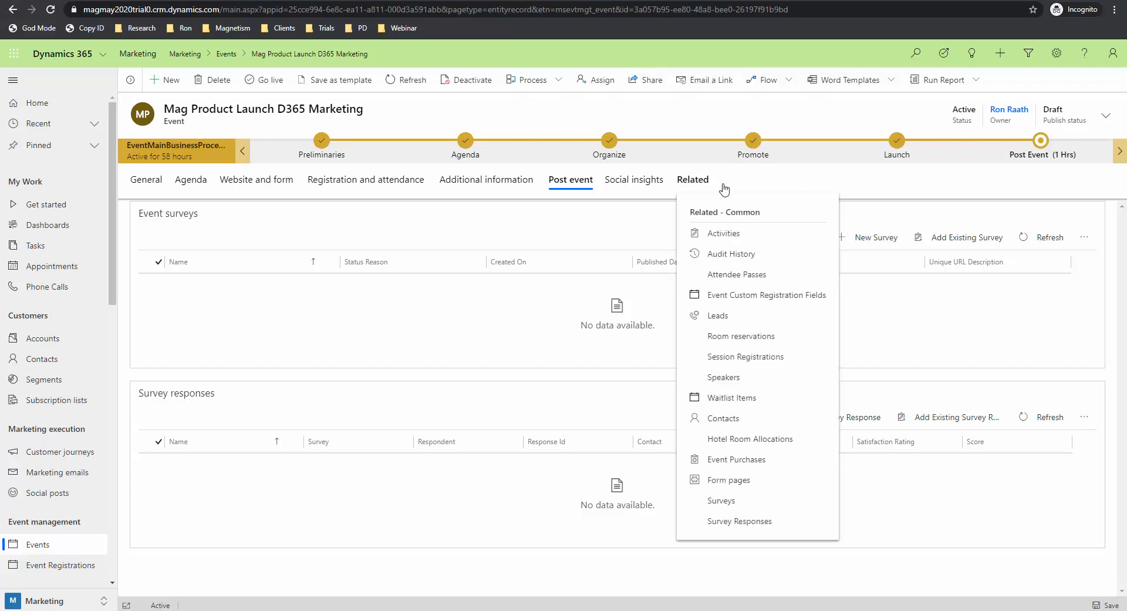
click(721, 316)
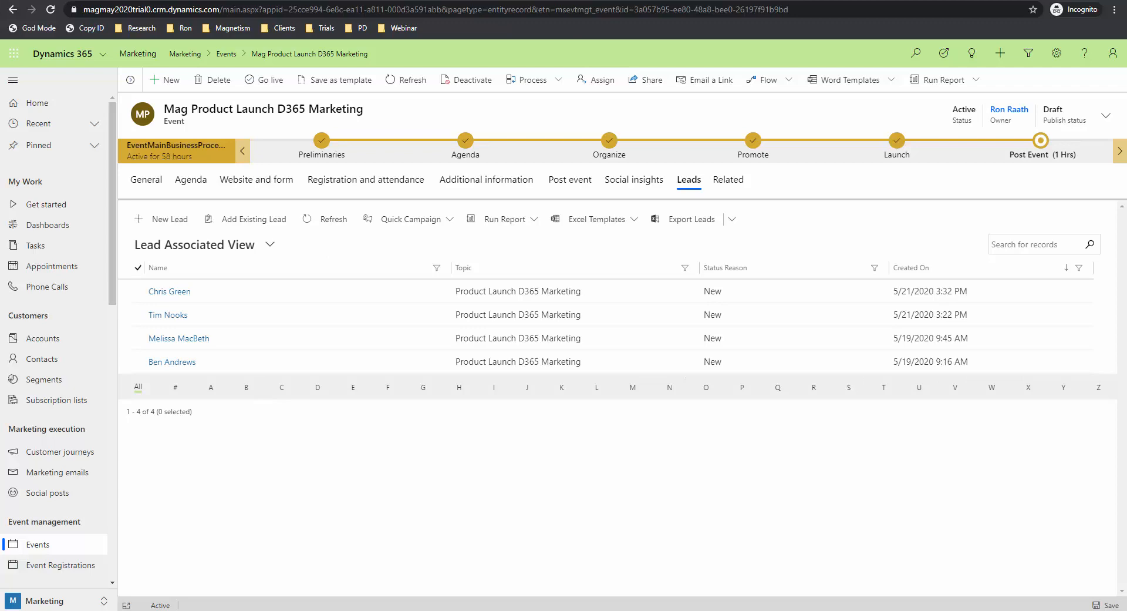
click(352, 182)
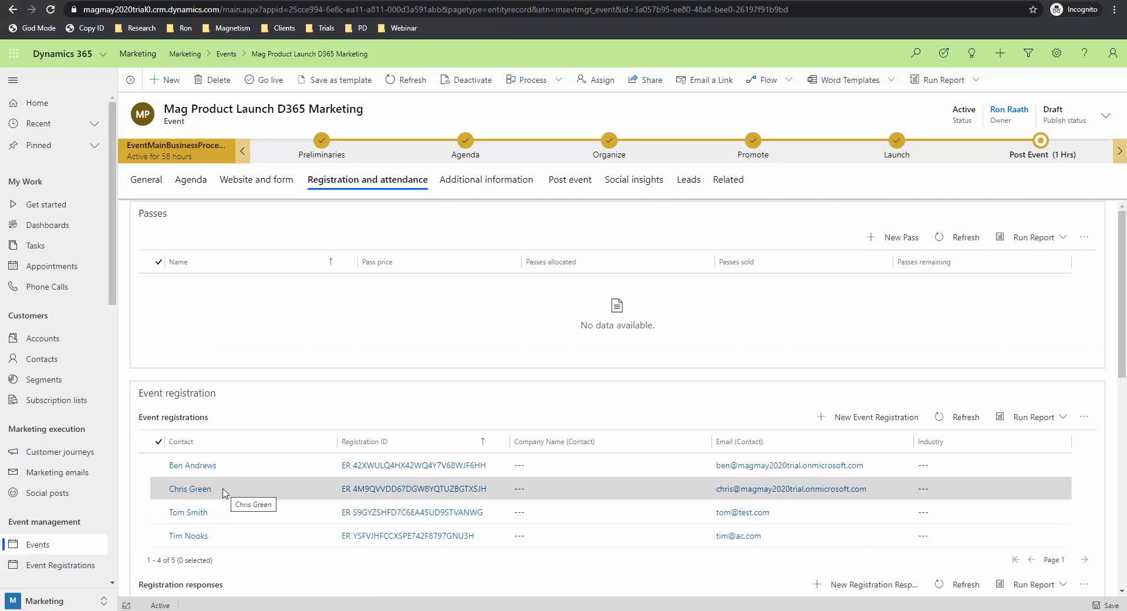
Step: Inspect an attendee's event registration and linked contact, then browse the Active events list
double_click(223, 492)
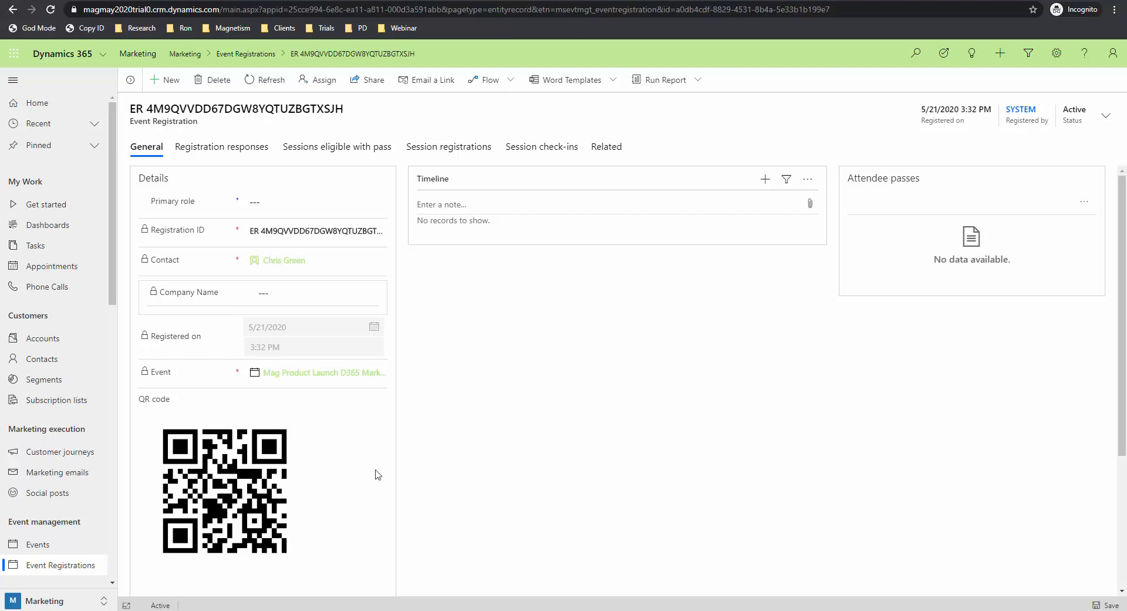
click(359, 263)
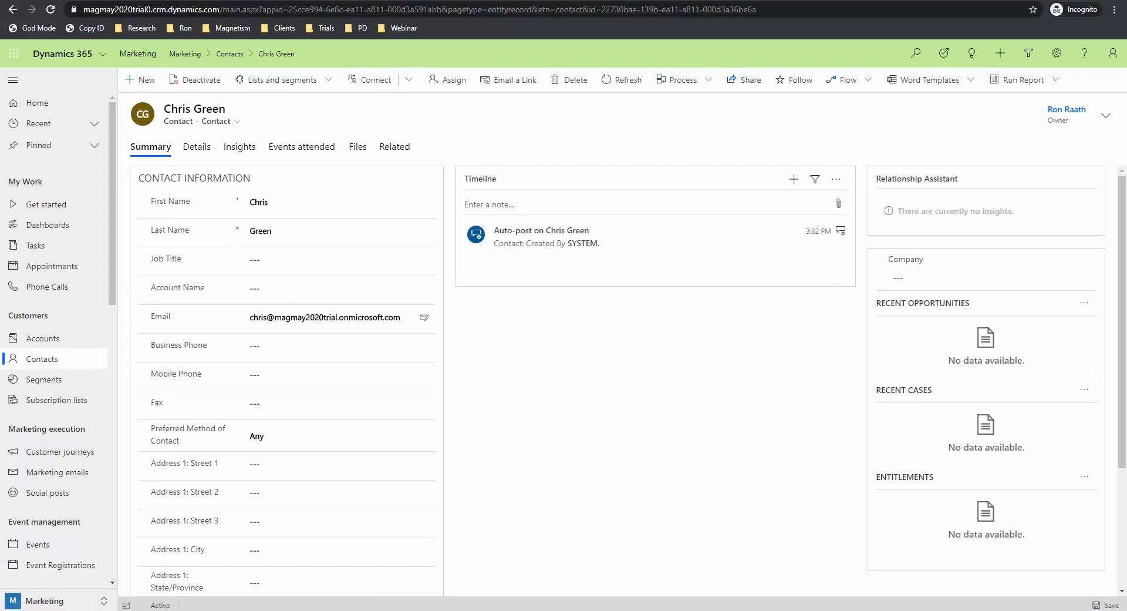
click(45, 545)
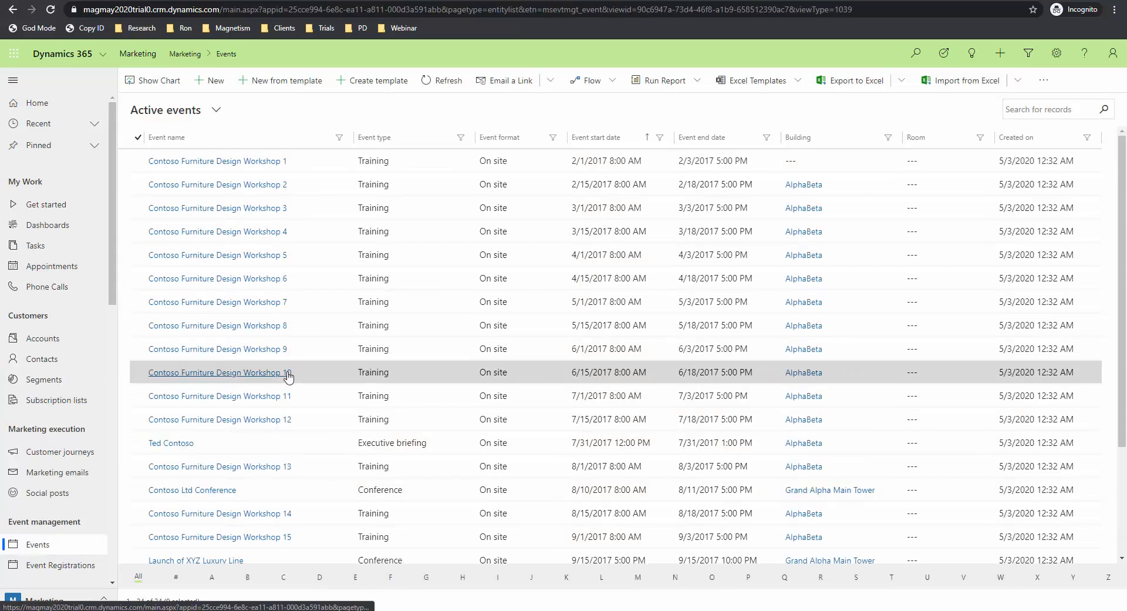
scroll(288, 377, down, 3)
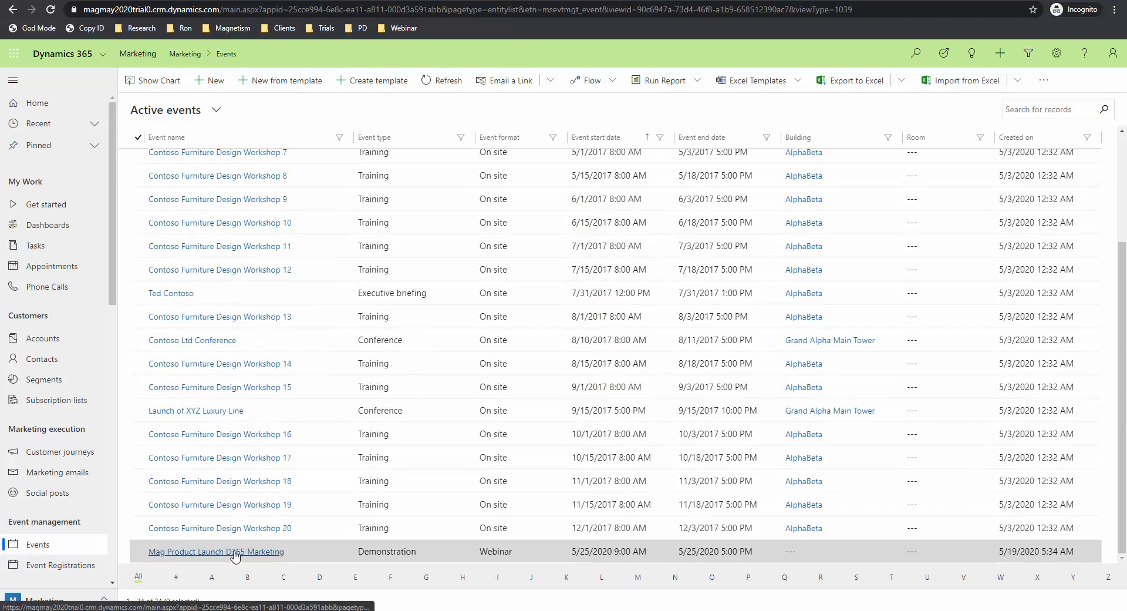
Step: Open the Mag Product Launch D365 Marketing webinar event from the Active events grid
click(236, 552)
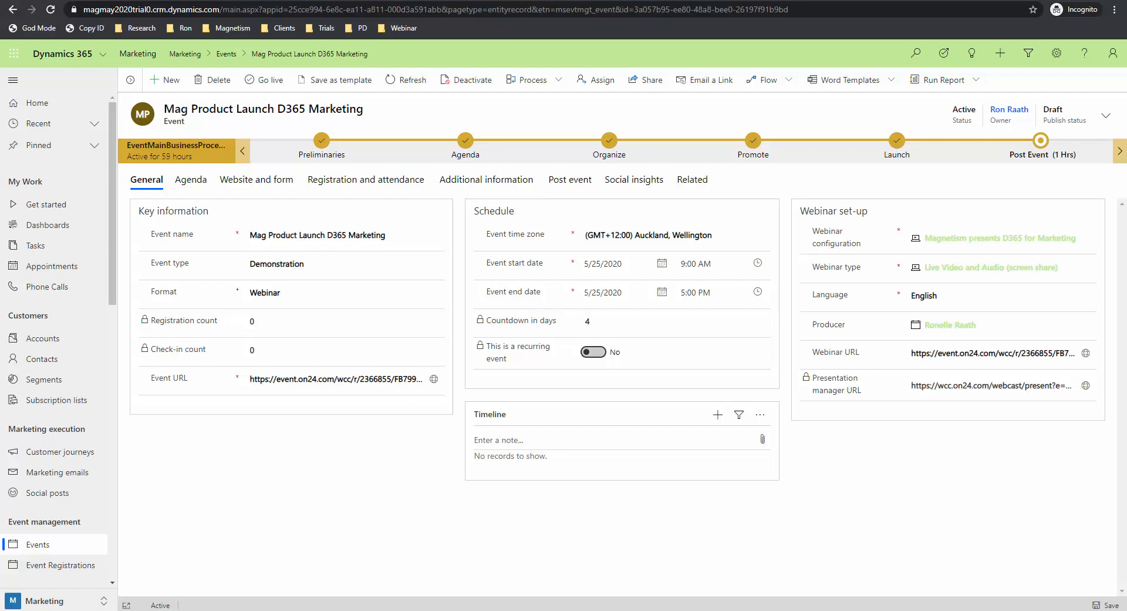
Step: Open the Email Webinar marketing email and scroll through its design
click(86, 471)
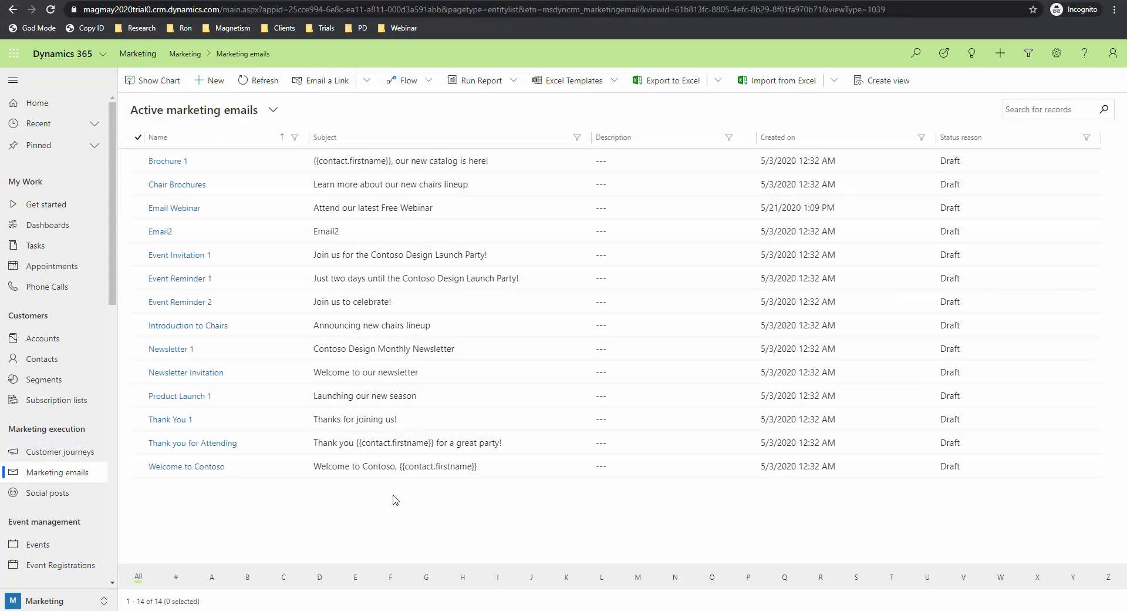
click(191, 209)
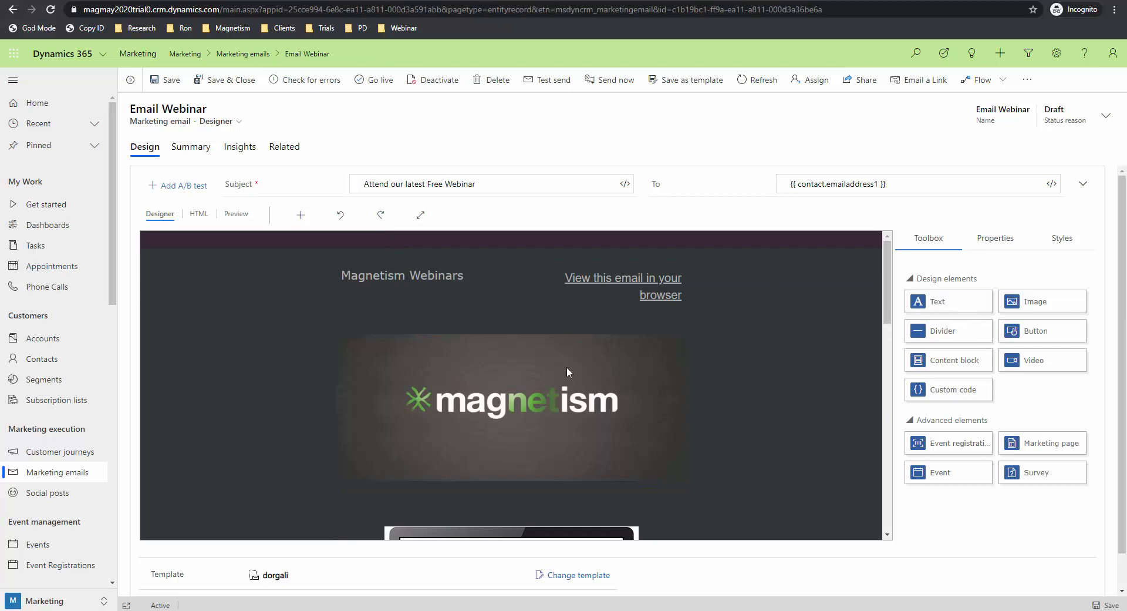
scroll(679, 387, down, 1)
scroll(679, 383, down, 2)
scroll(761, 367, down, 3)
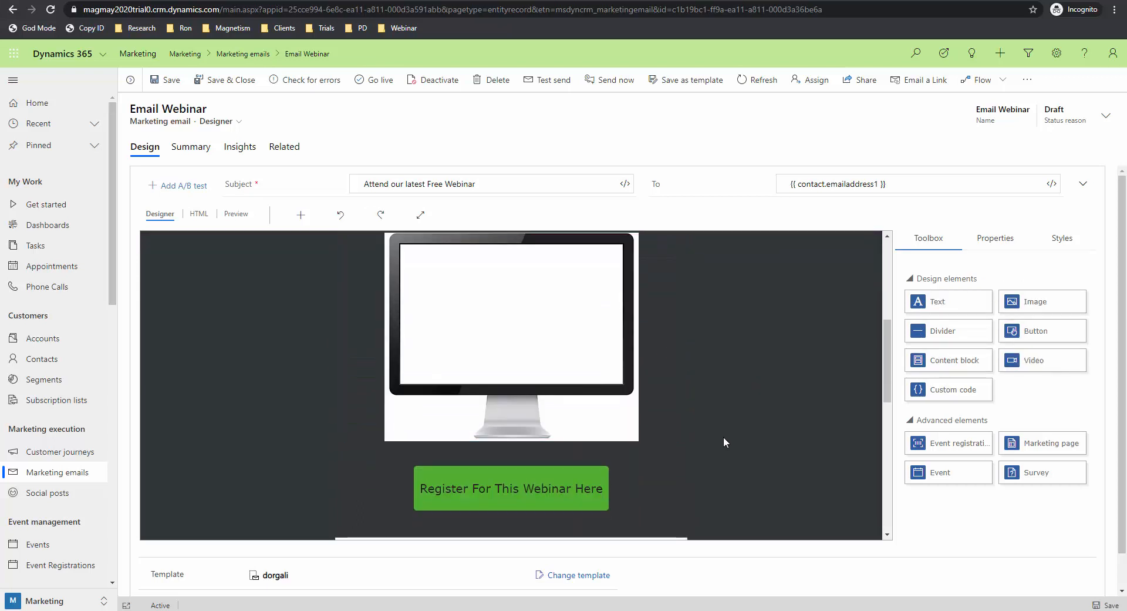
scroll(724, 436, down, 2)
Step: Check the green registration button's properties and preview the 'Attend our latest Free Webinar' email
click(498, 368)
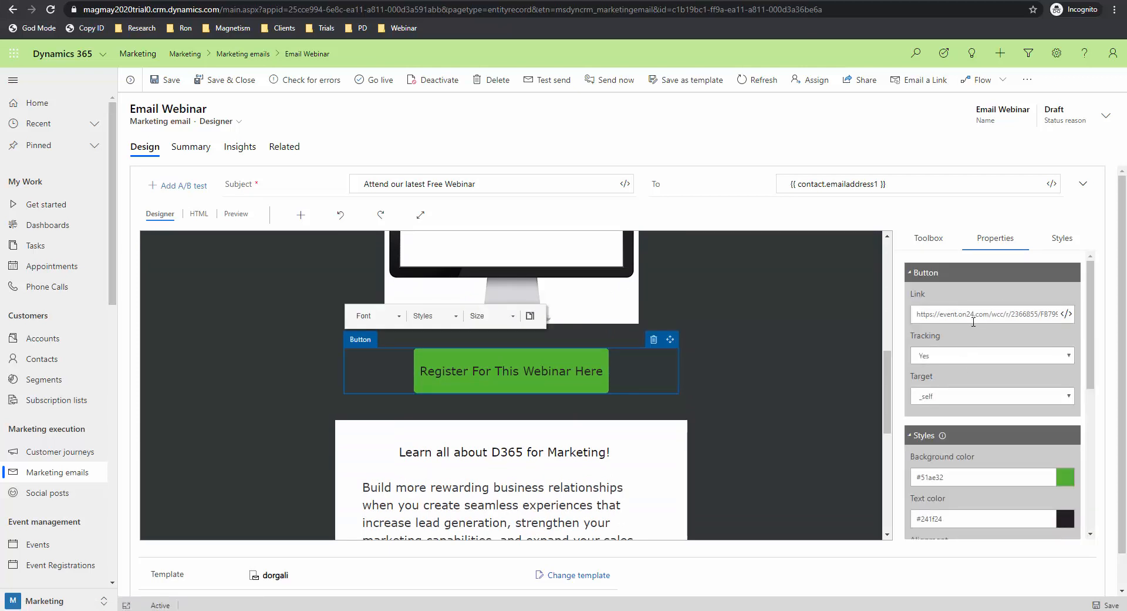
scroll(975, 352, down, 2)
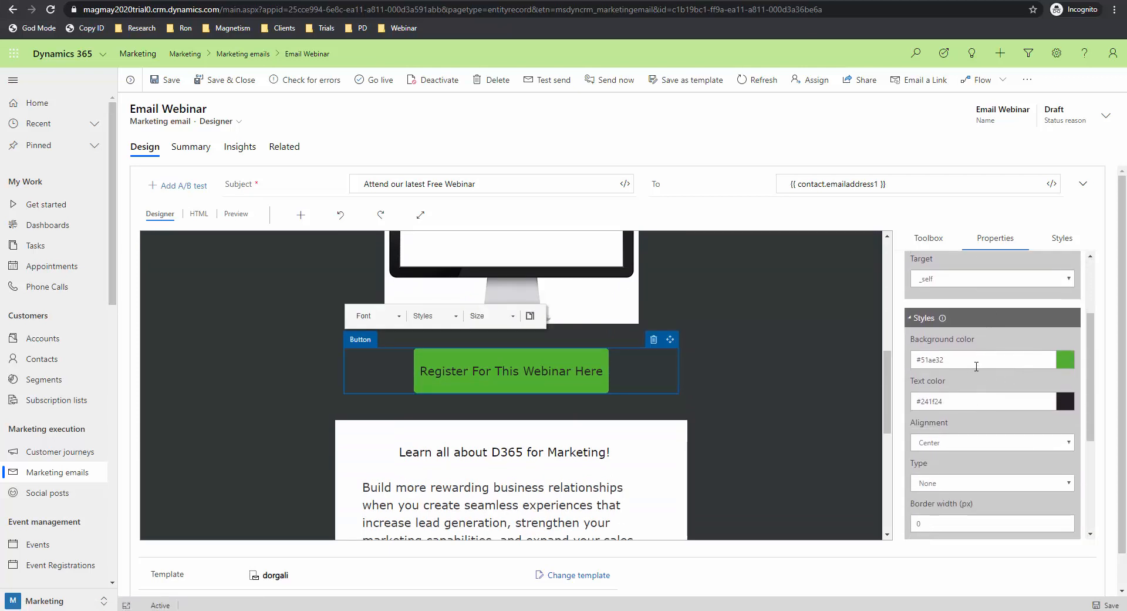
click(236, 214)
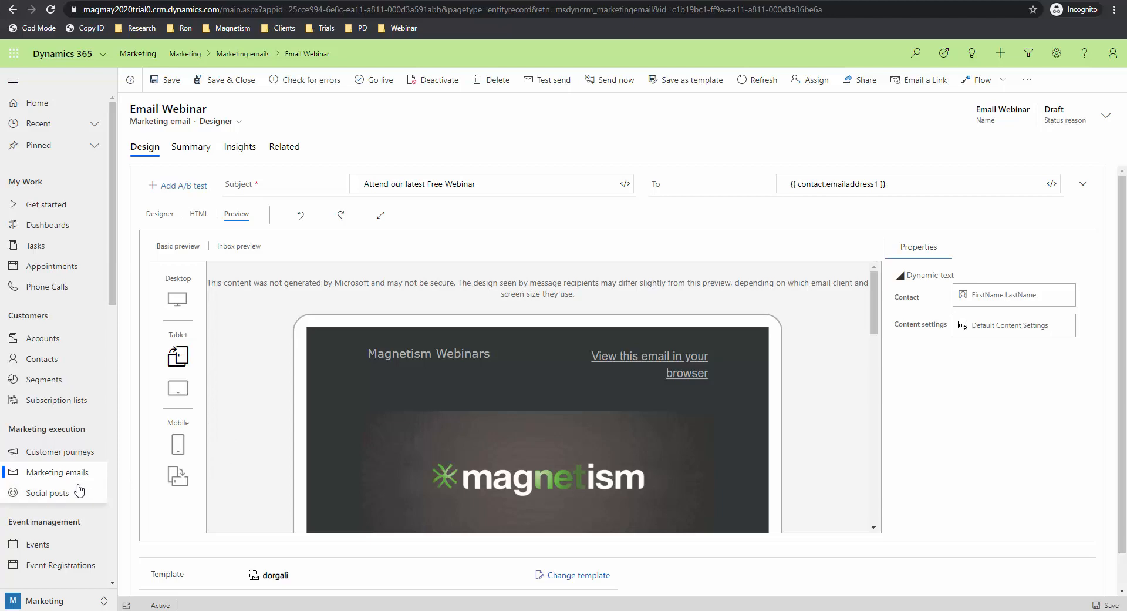
Step: Glance at Customer journeys, then reopen the Mag Product Launch D365 Marketing event from Events
click(73, 457)
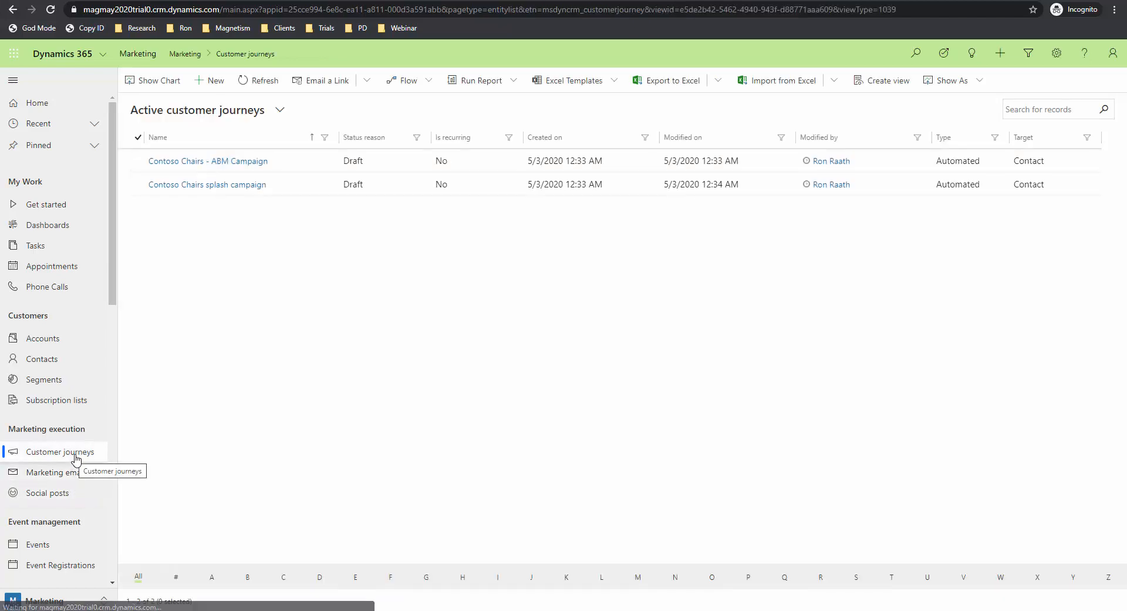
click(61, 544)
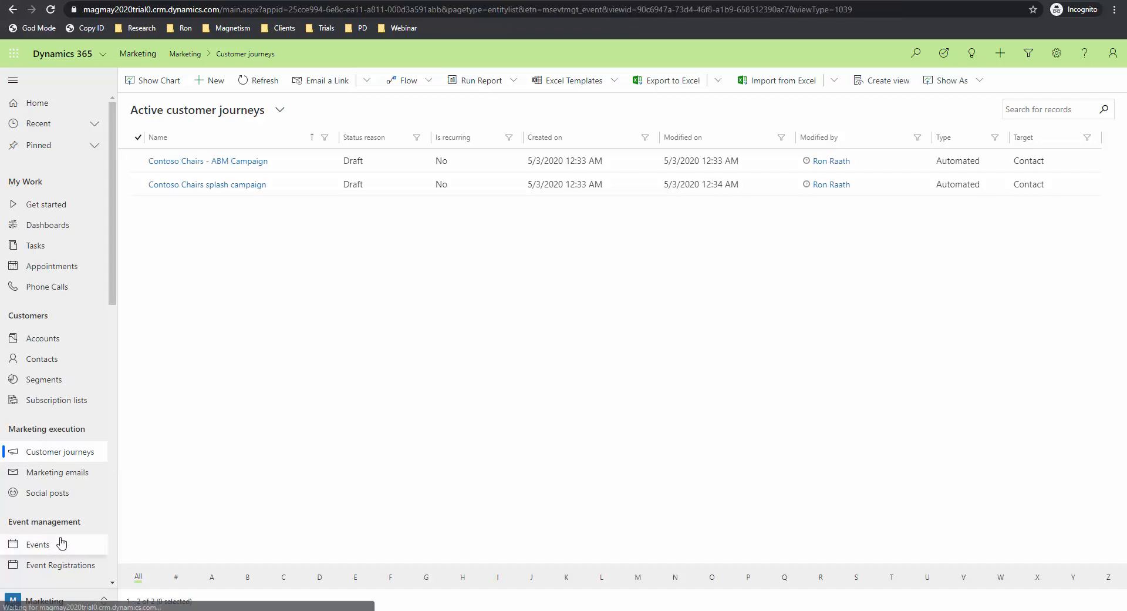
scroll(183, 418, down, 5)
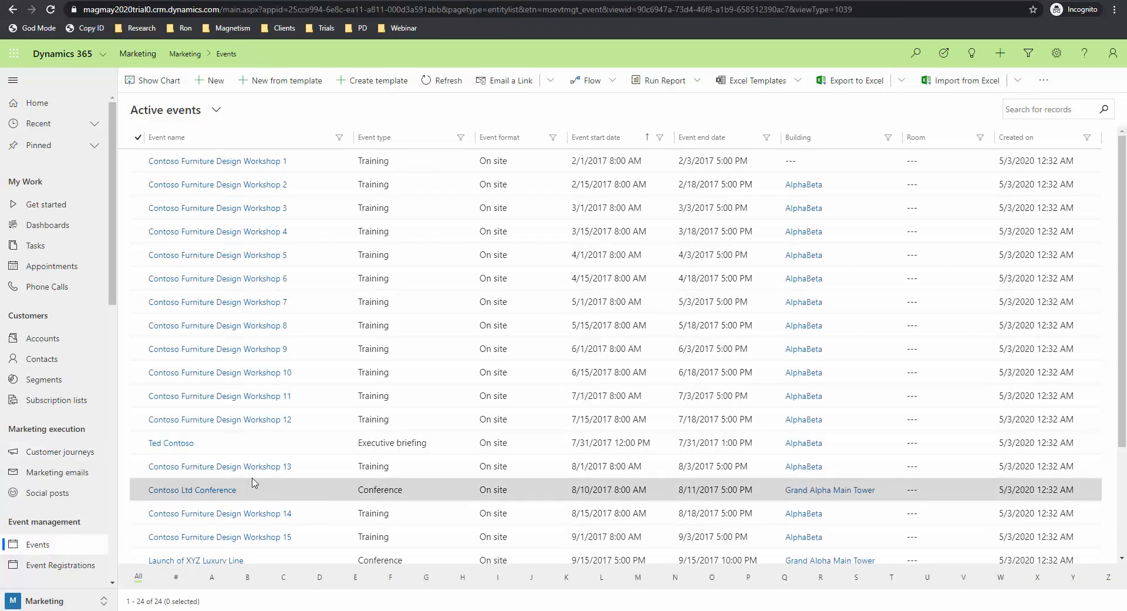
click(258, 558)
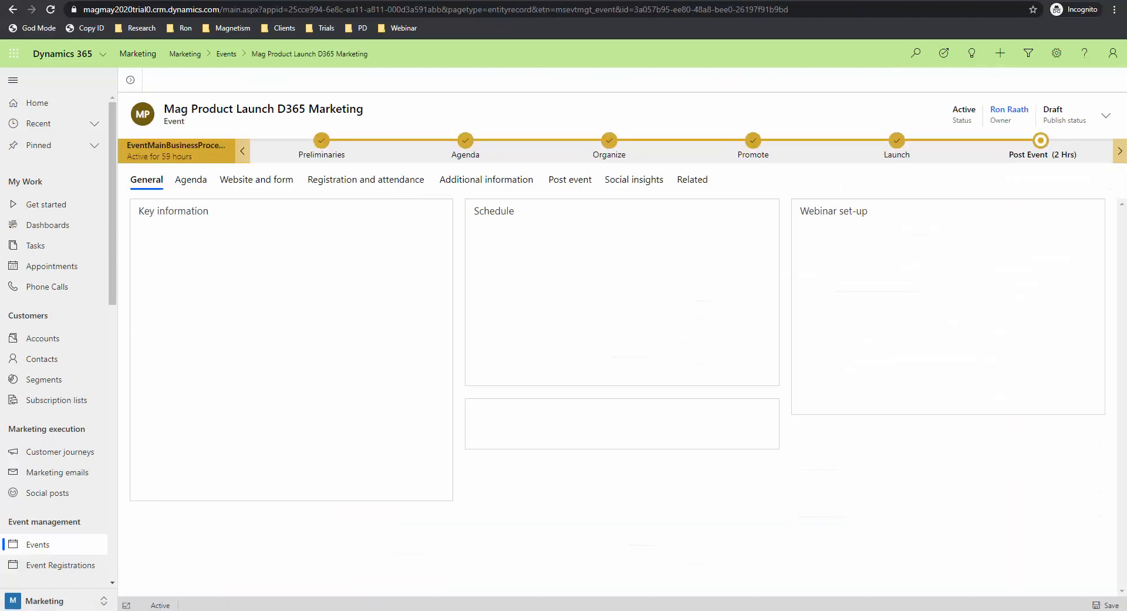